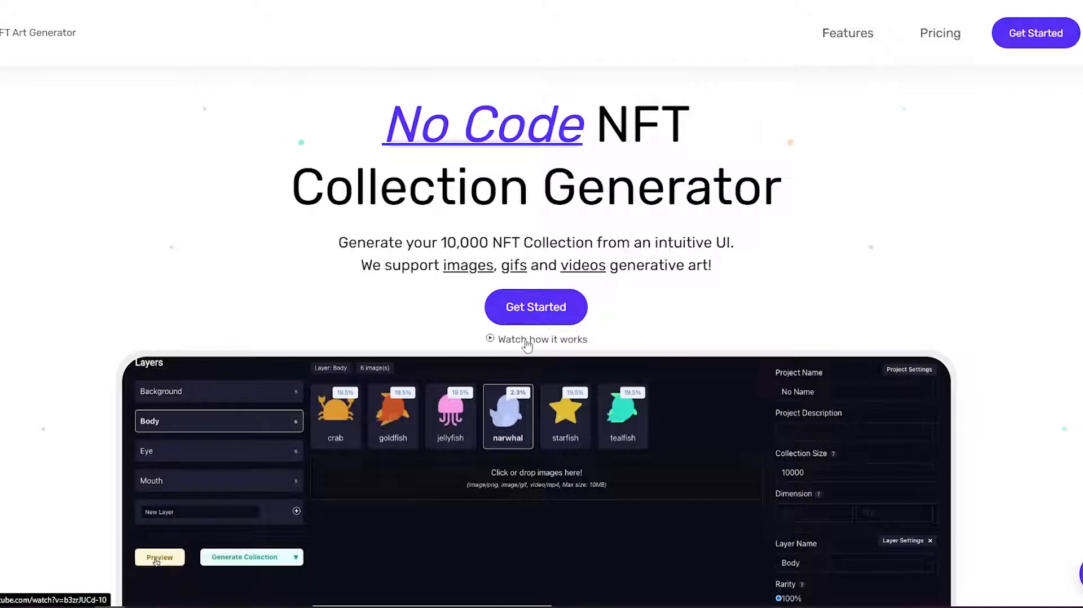
- Review the features and pricing sections of the NFT Art Generator home page
scroll(440, 386, "down", 4)
scroll(416, 391, "up", 4)
scroll(396, 344, "down", 6)
scroll(396, 344, "down", 10)
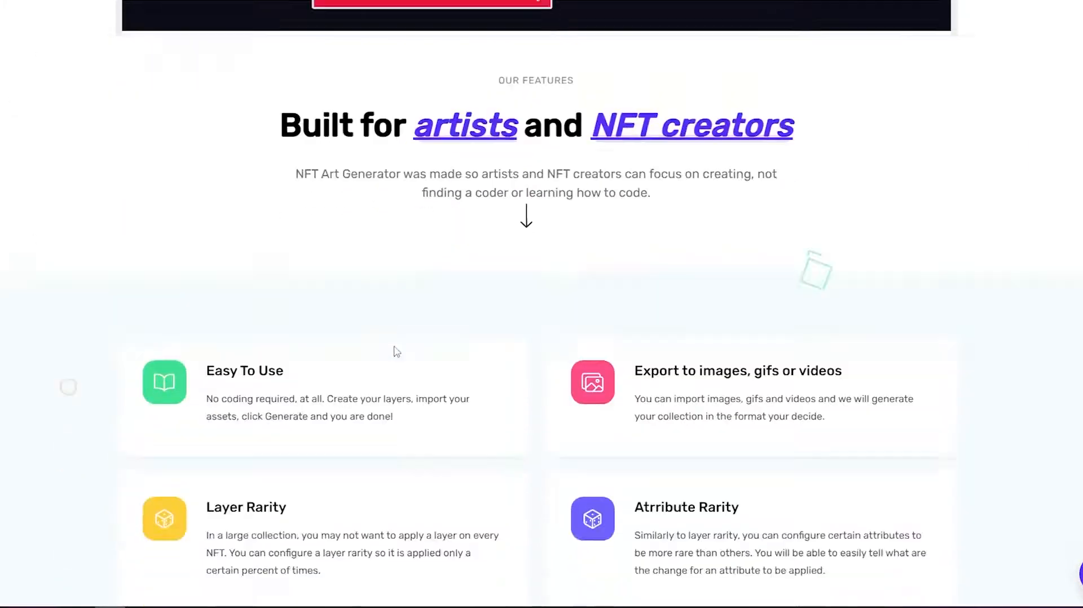
scroll(397, 351, "down", 10)
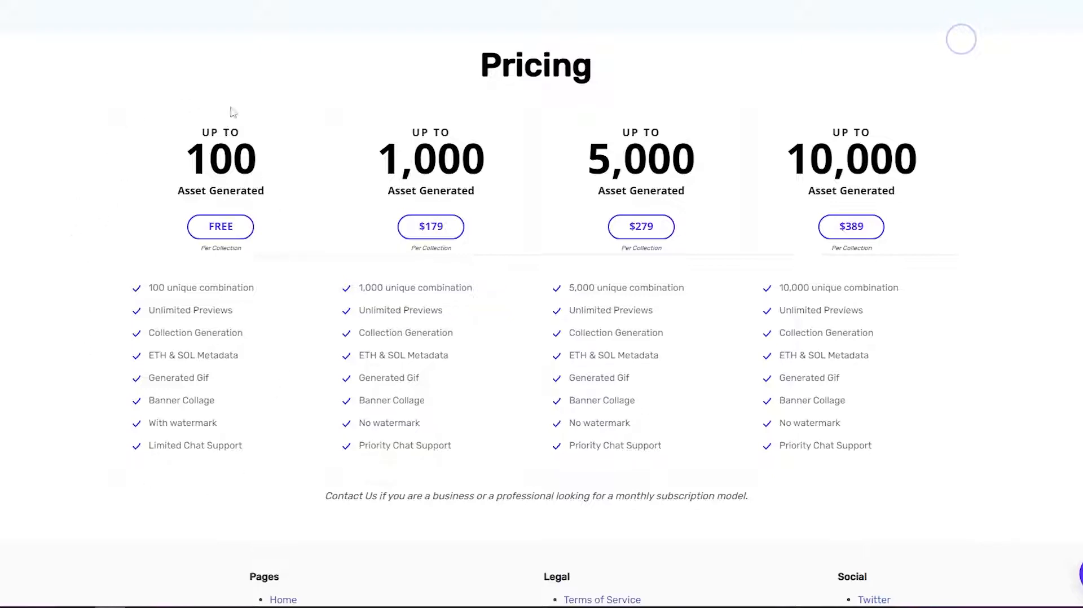
scroll(72, 427, "up", 10)
scroll(72, 329, "up", 15)
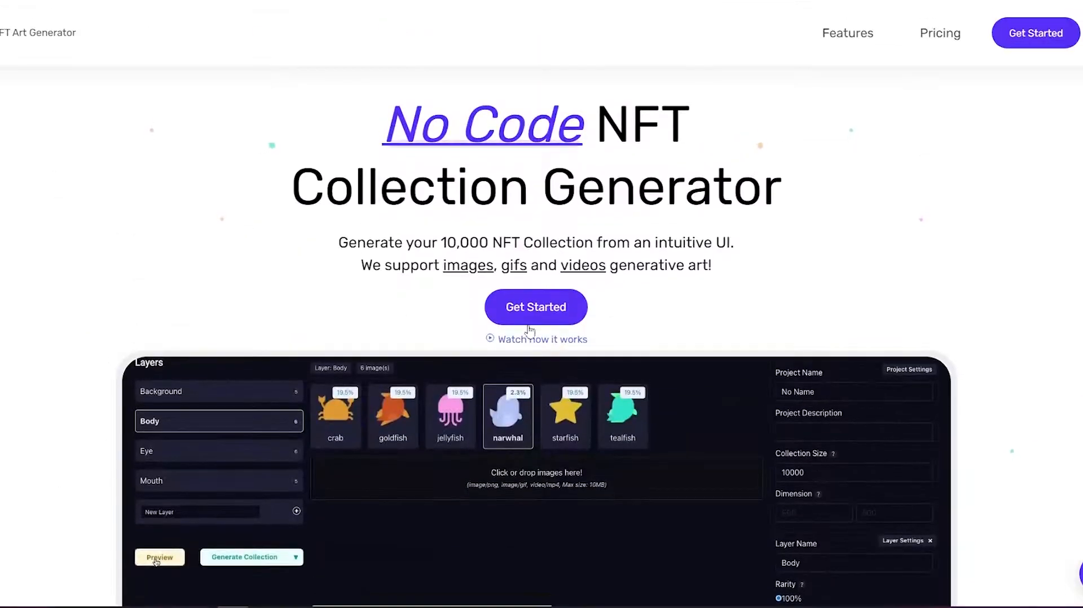
- Start the collection generator and add two layers named foreground and icons below the Background layer
left_click(522, 323)
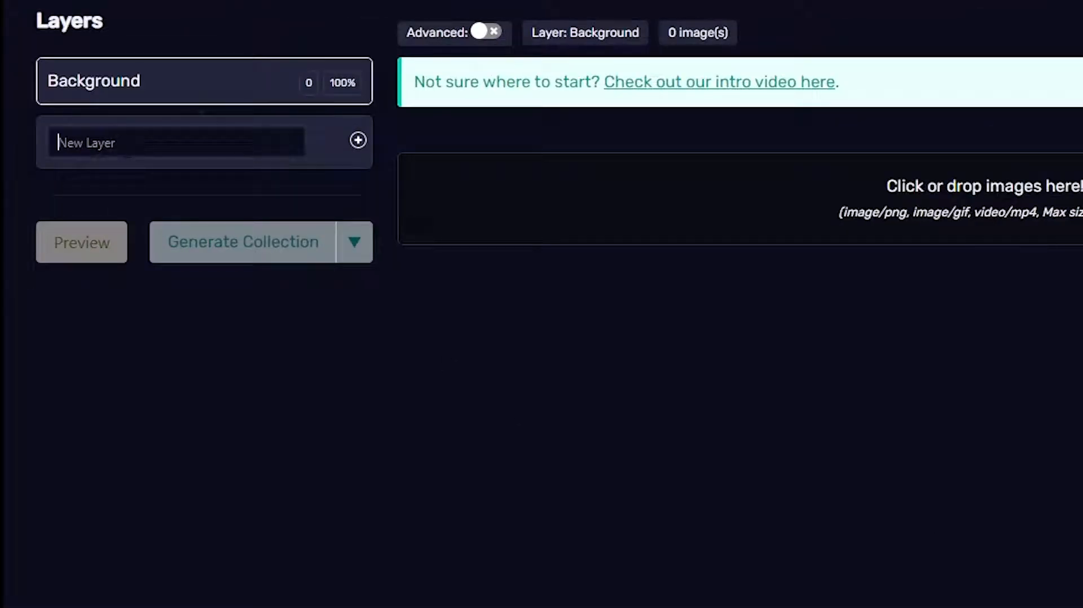
type("foreground")
key("Return")
type("icons")
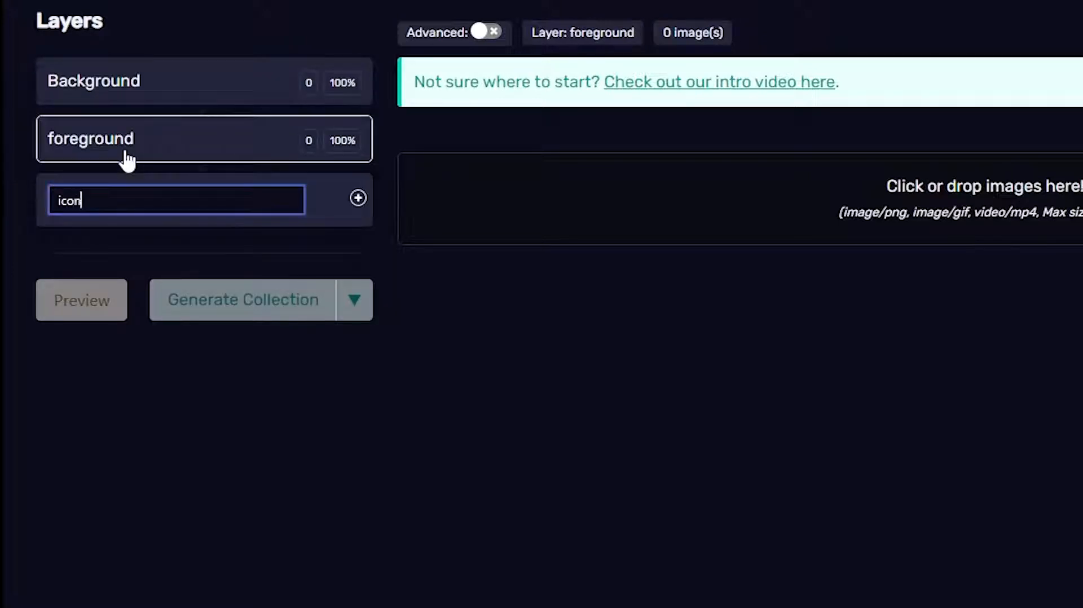
key("Return")
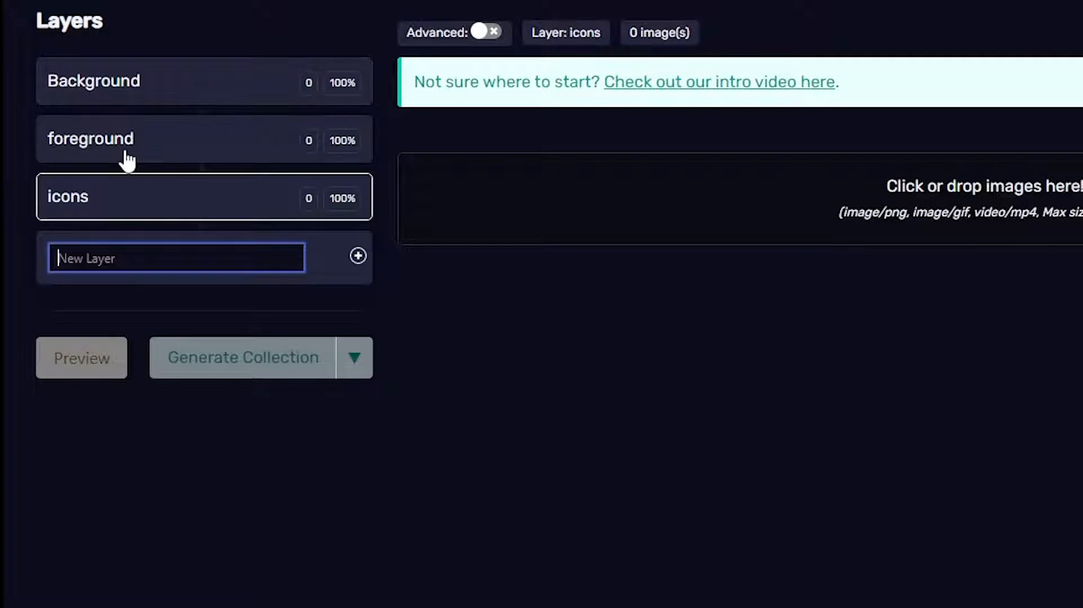
- Import background_1.gif into the Background layer
left_click(191, 84)
left_click(802, 214)
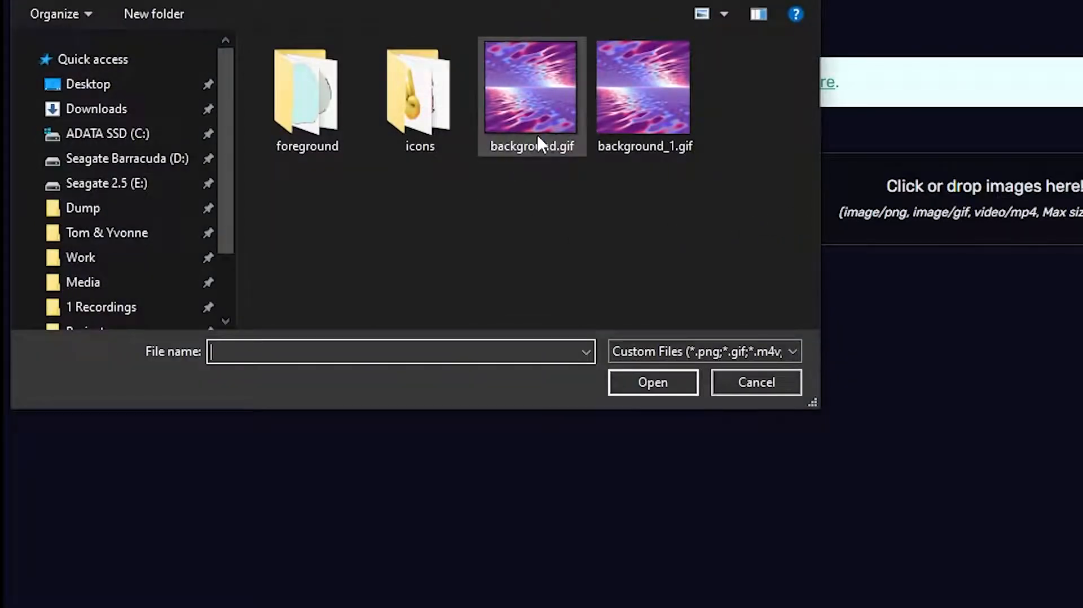
left_click(639, 114)
left_click(666, 381)
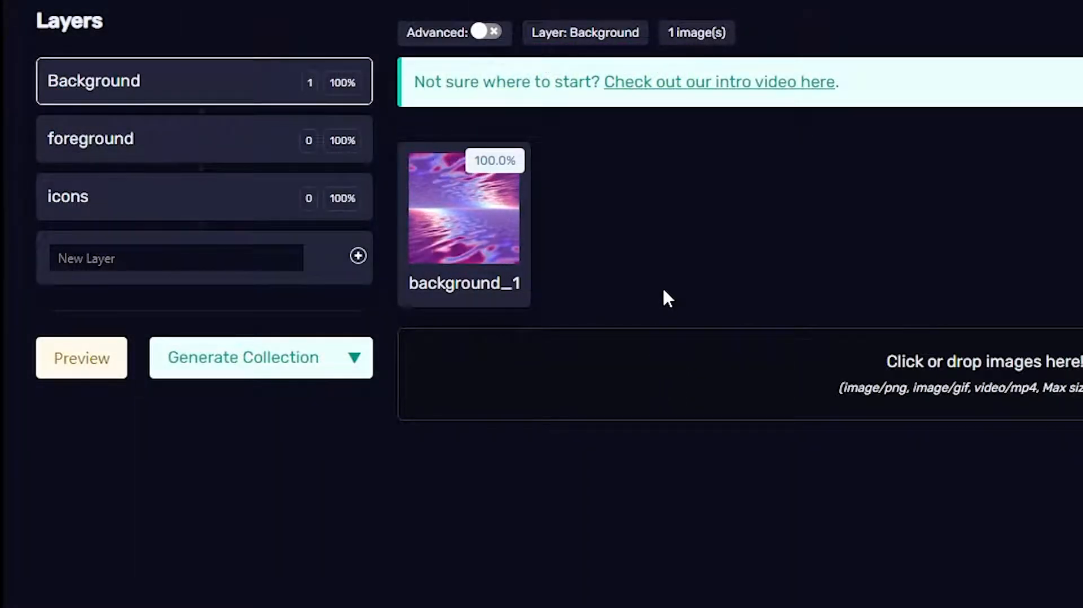
- Import giphy (7).gif through giphy (13).gif from the foreground folder into the foreground layer
left_click(181, 147)
left_click(863, 204)
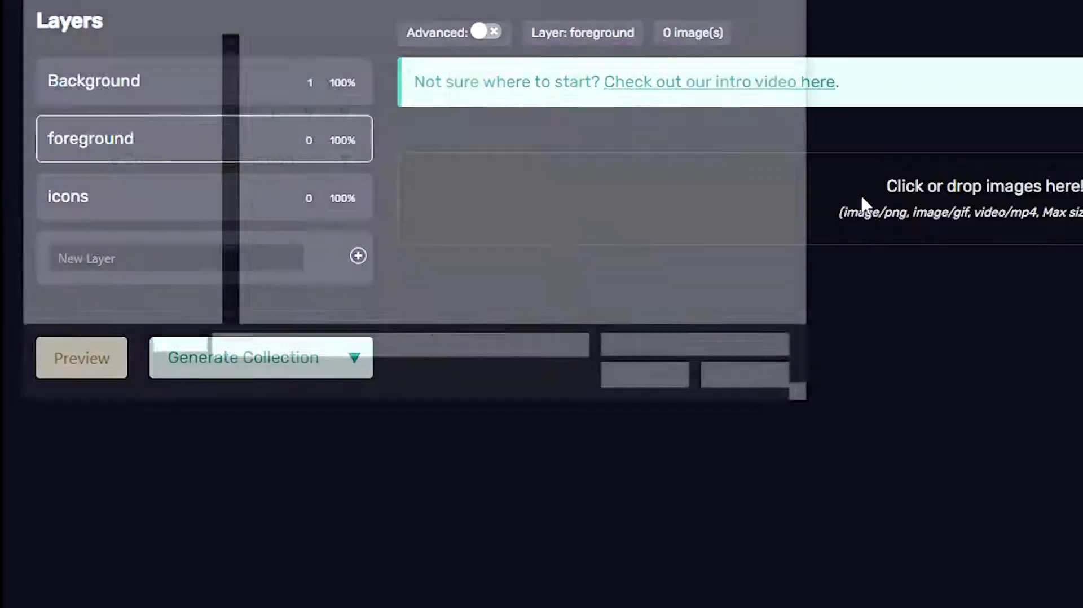
double_click(290, 144)
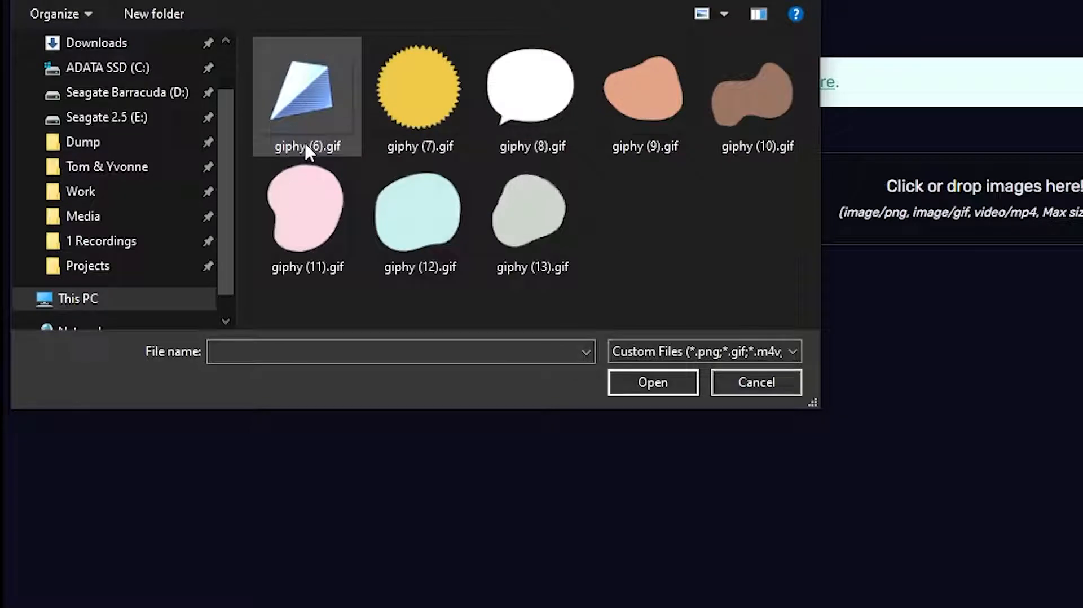
left_click(417, 93)
left_click(496, 210, "shift")
left_click(654, 383)
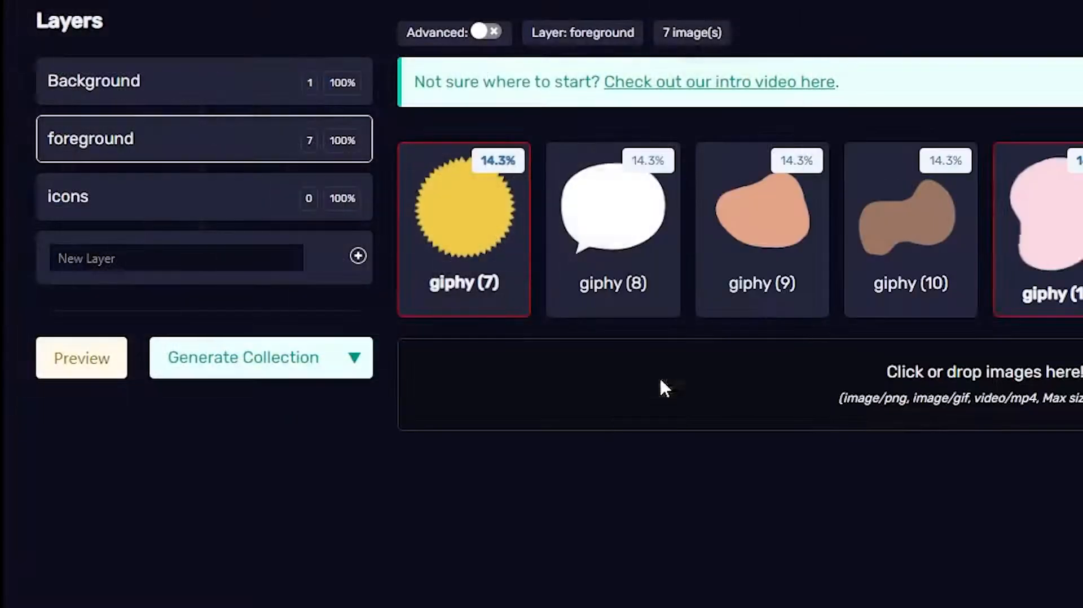
- Import all the giphy GIFs, giphy.gif and giphy (1).gif through giphy (5).gif, from the icons folder into the icons layer
left_click(226, 201)
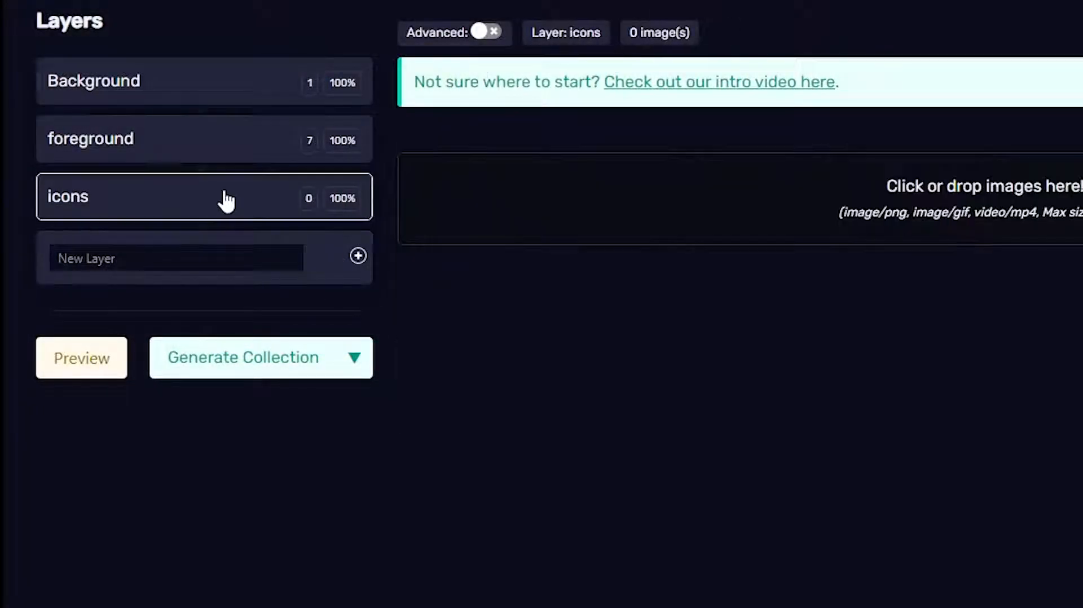
left_click(754, 194)
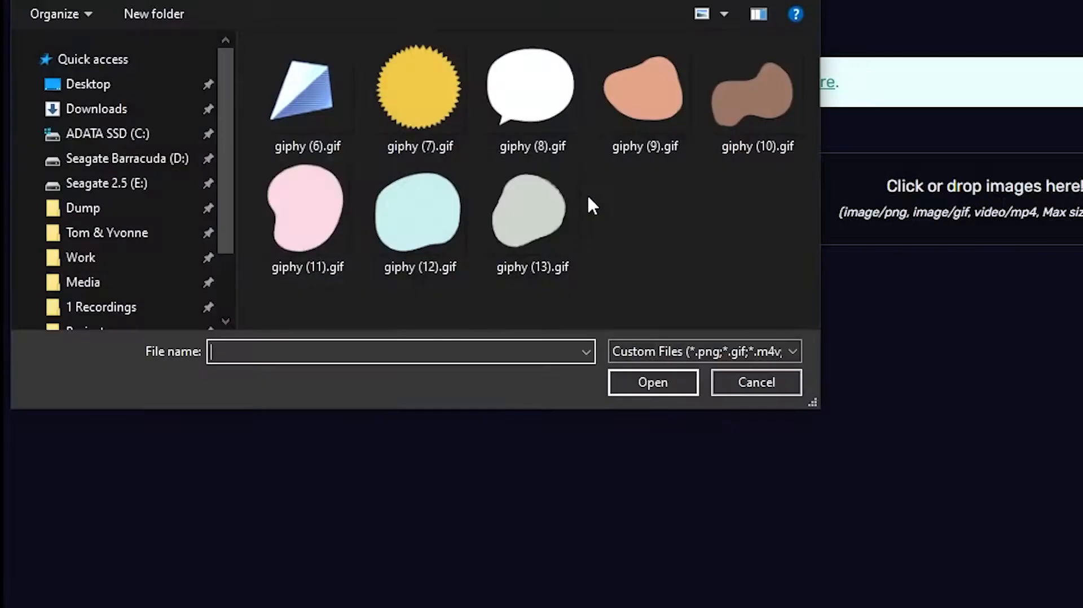
left_click(109, 1)
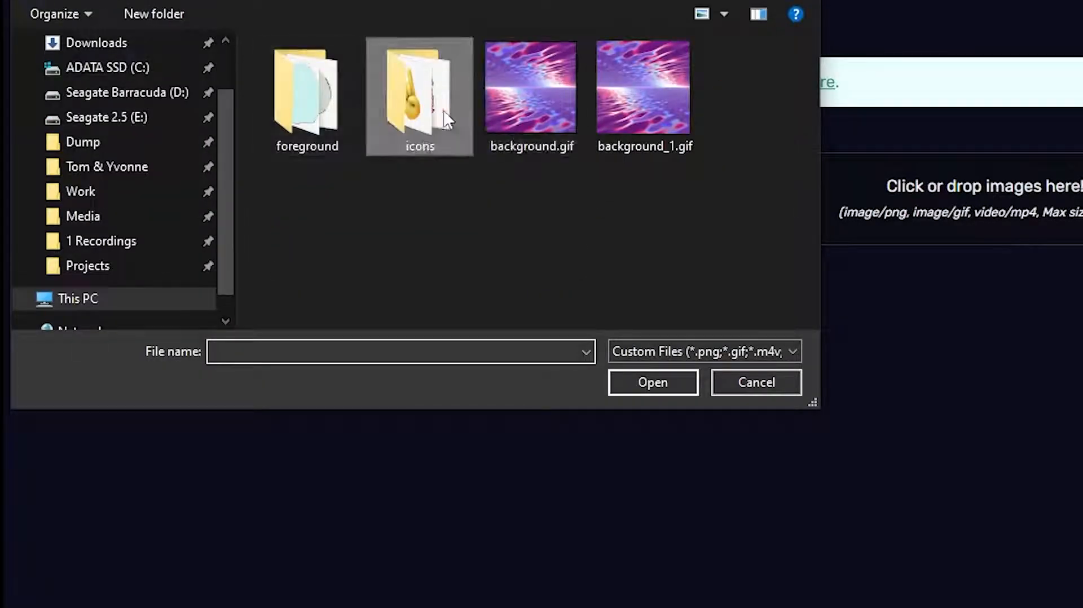
double_click(422, 135)
left_click(321, 133)
left_click(343, 211, "shift")
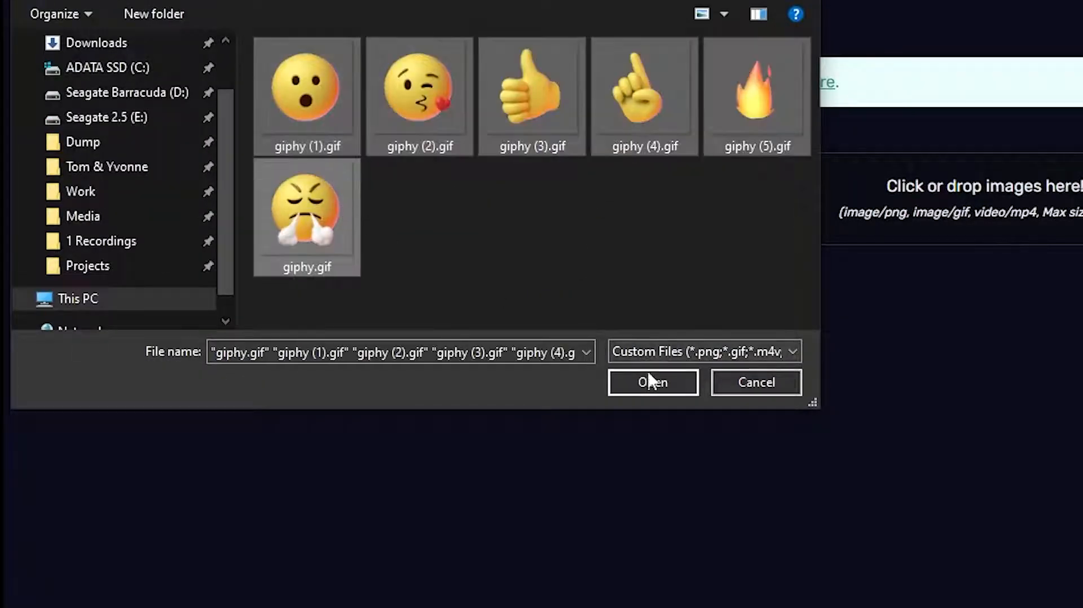
left_click(651, 387)
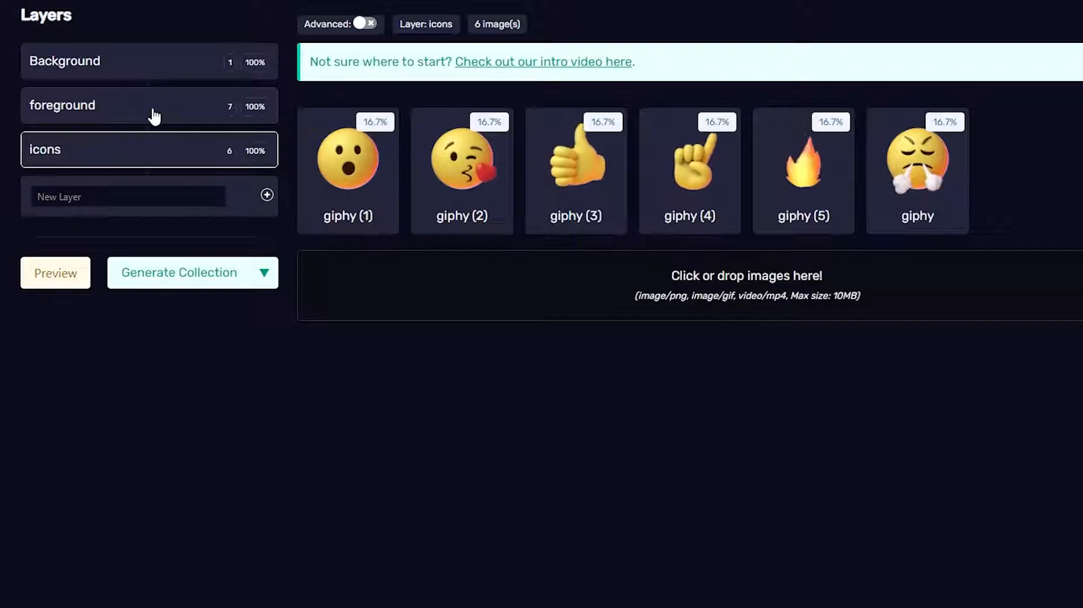
- Check the images in the foreground, Background and icons layers, including the warnings on the red-outlined foreground files
left_click(154, 116)
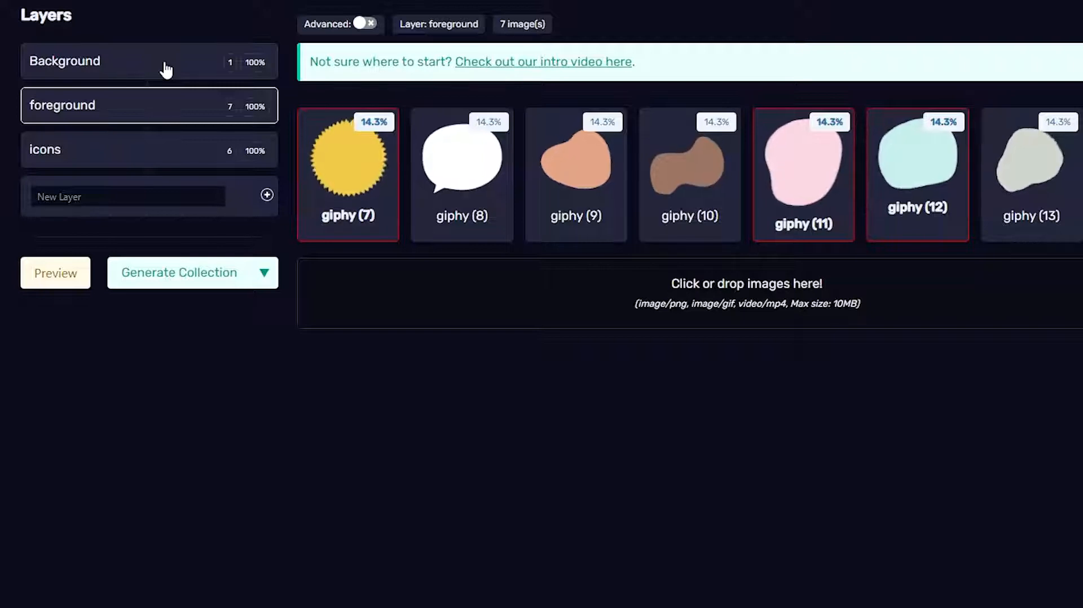
mouse_move(361, 187)
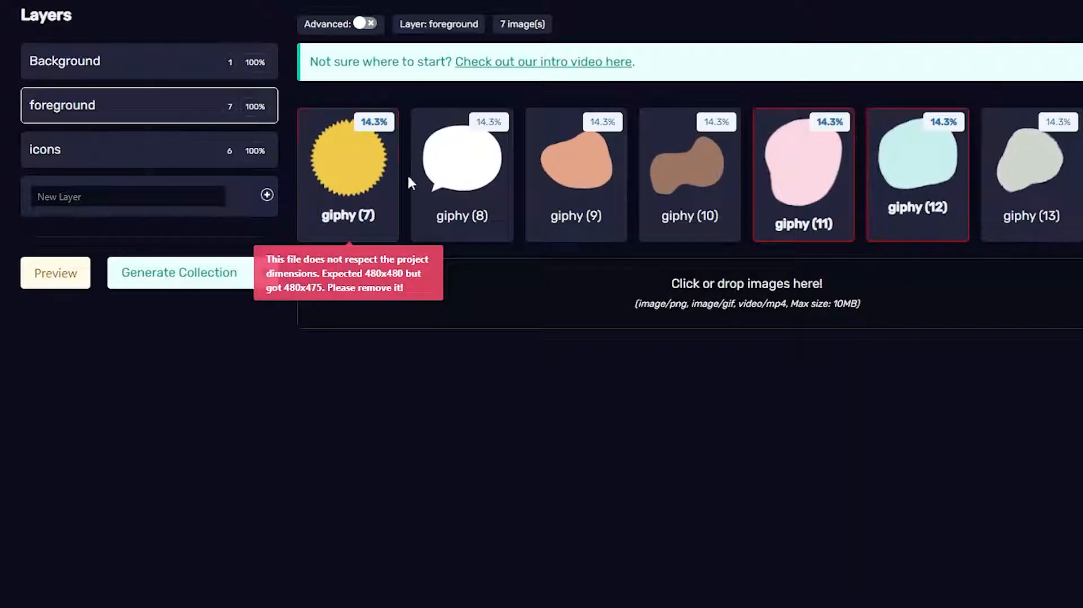
mouse_move(827, 164)
mouse_move(908, 173)
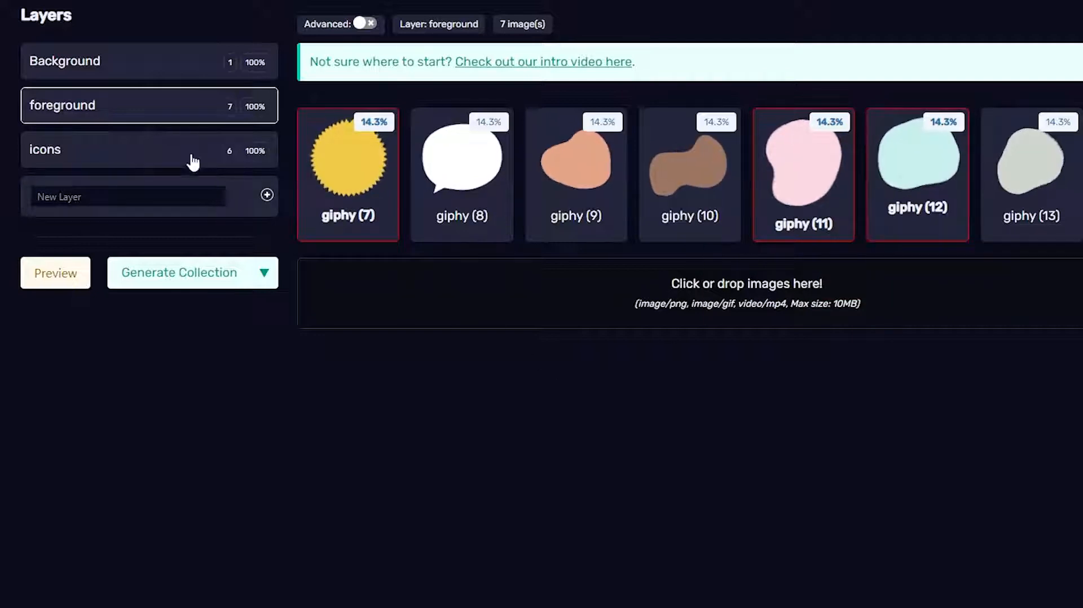
left_click(179, 66)
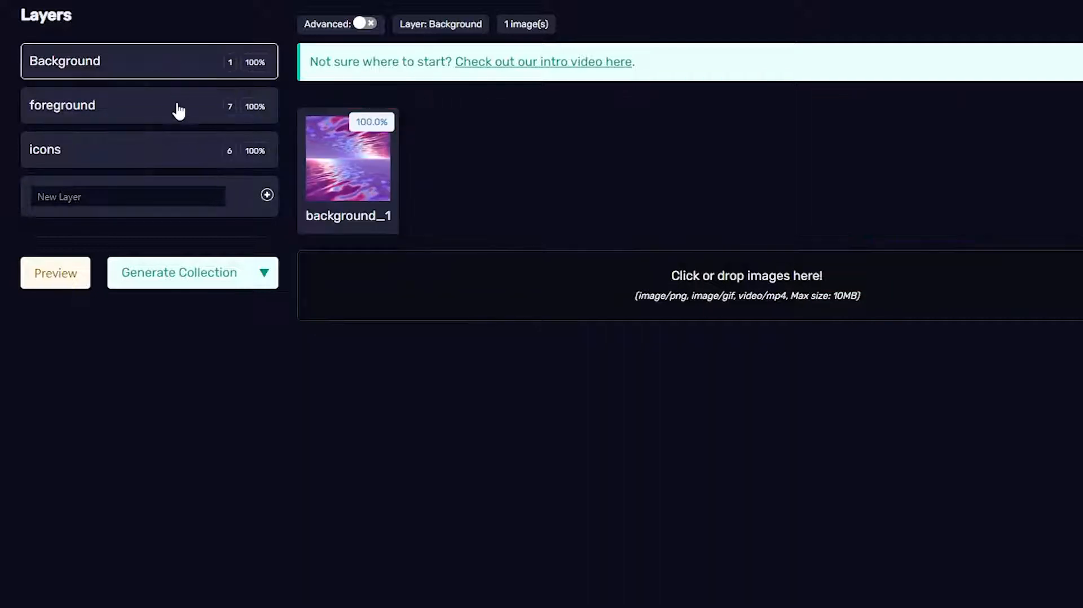
left_click(170, 157)
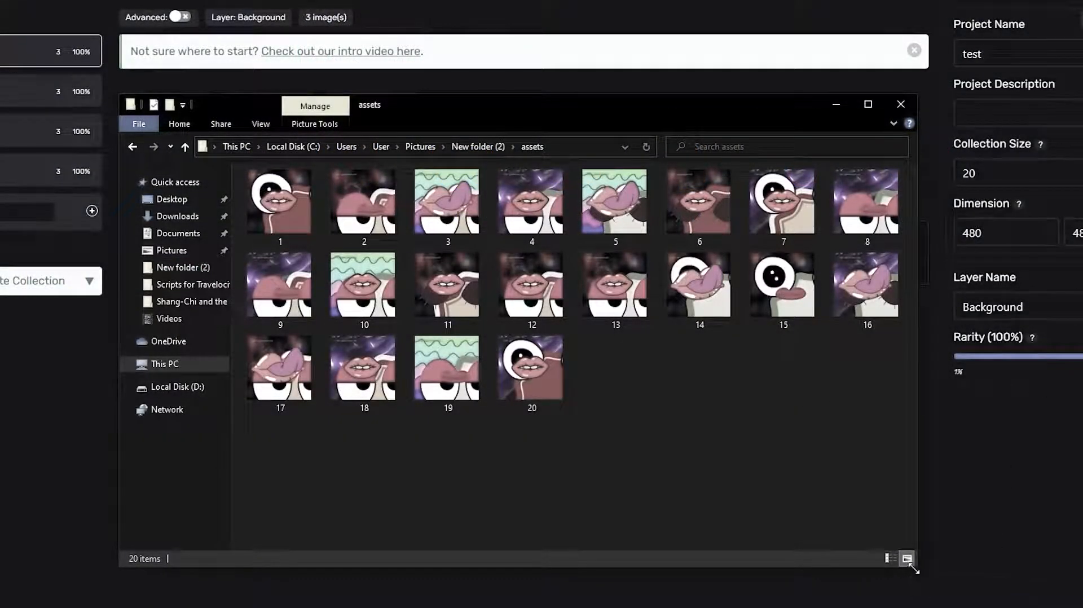
- Shrink the assets folder window while looking over the generated example images
left_click_drag(915, 571, 791, 453)
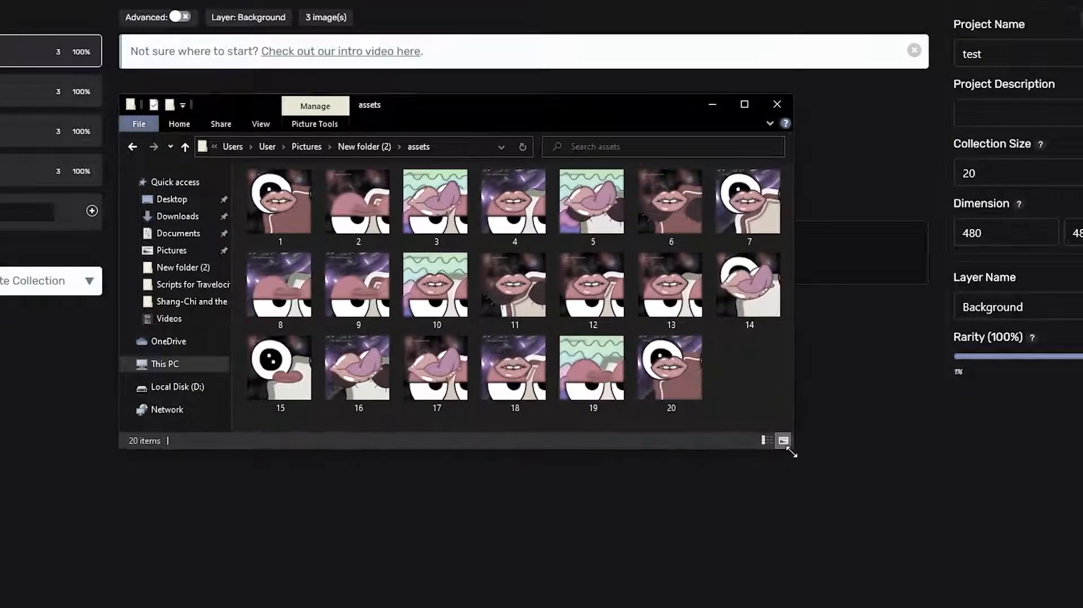
left_click(918, 462)
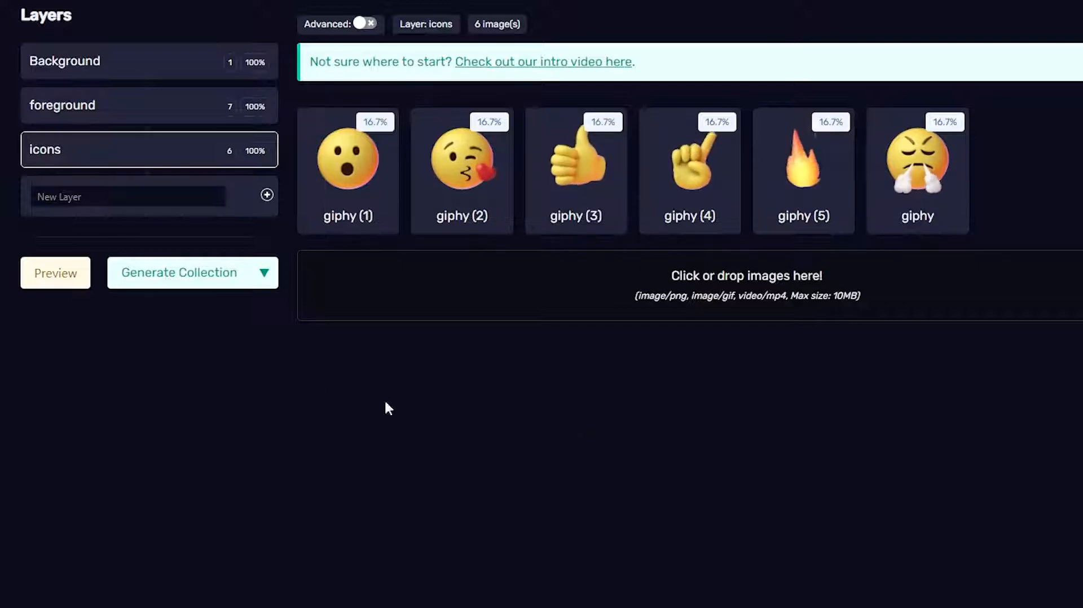
- Generate a preview of the combined layers and look at the sample artwork
left_click(63, 276)
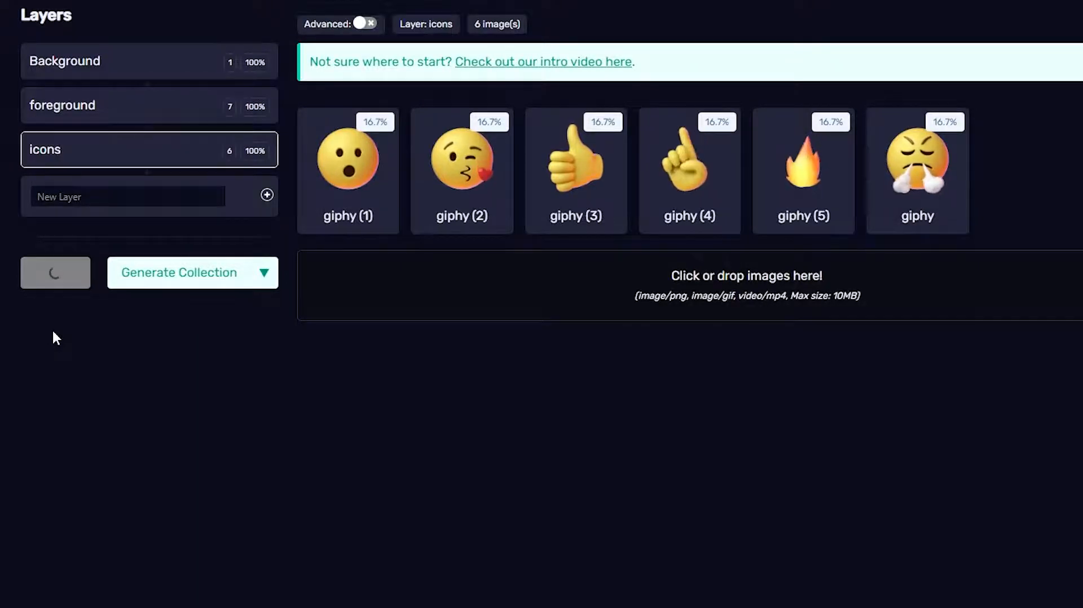
scroll(51, 349, "down", 1)
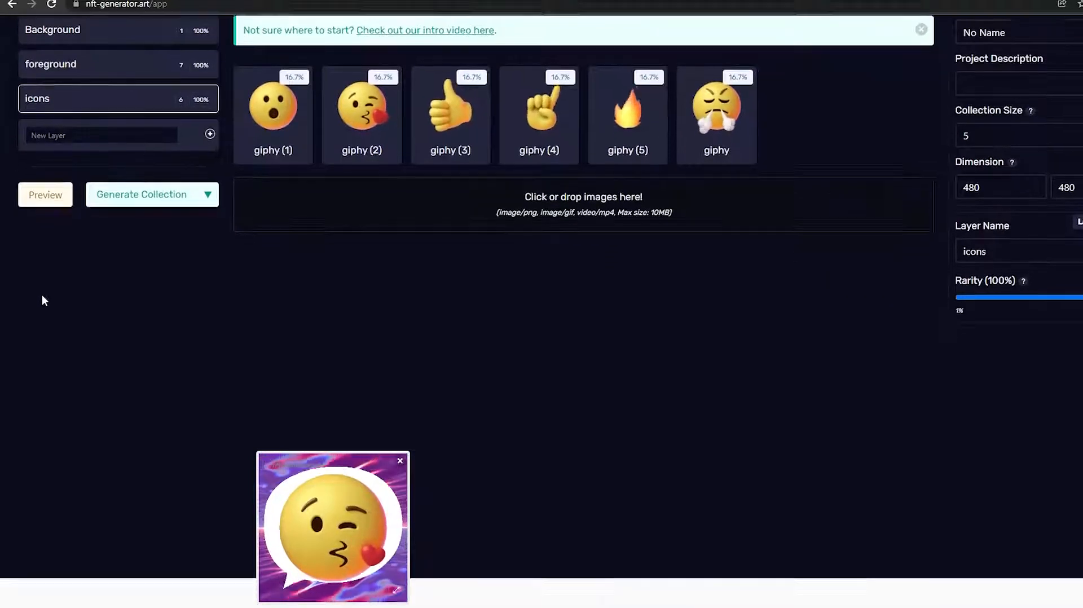
scroll(42, 300, "up", 1)
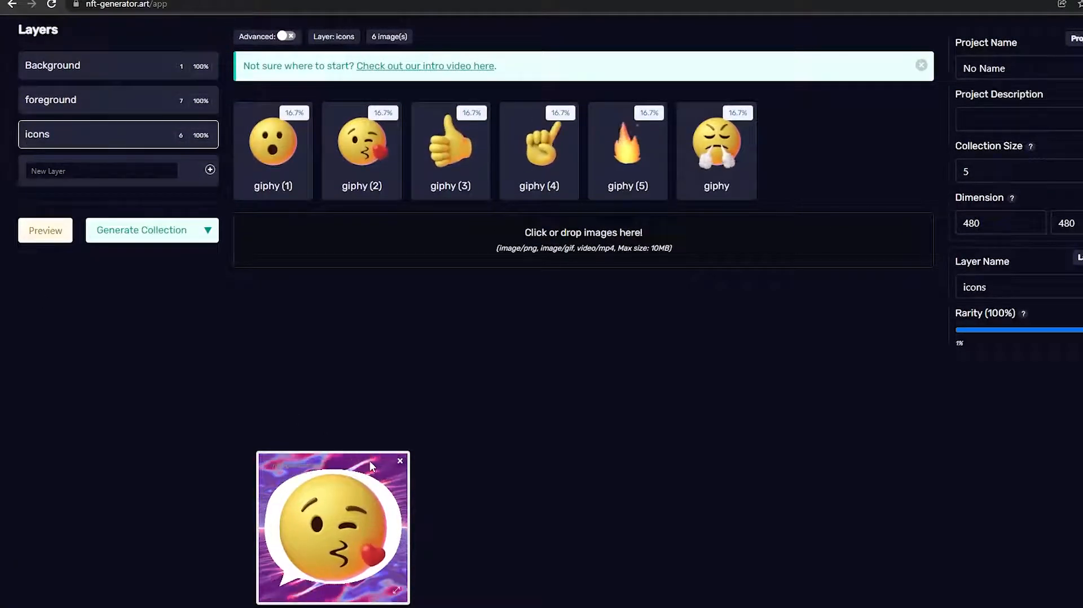
- Set the project name to Emotes NFT, the description to NFT for emotes, and the collection size to 10
left_click(1012, 68)
left_click_drag(1006, 68, 946, 58)
type("Emotes NFT")
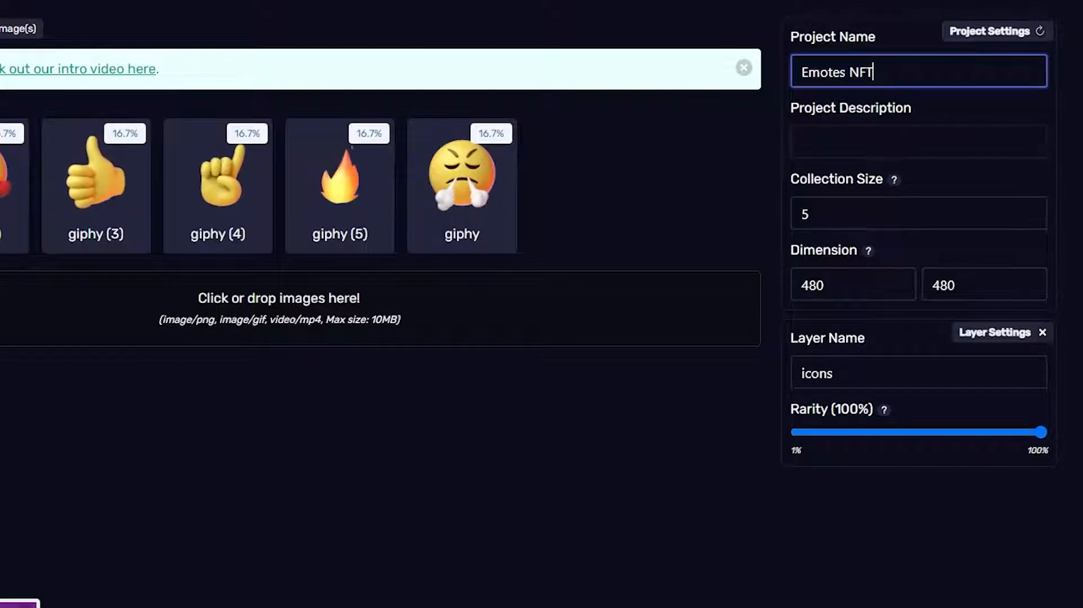
key("Tab")
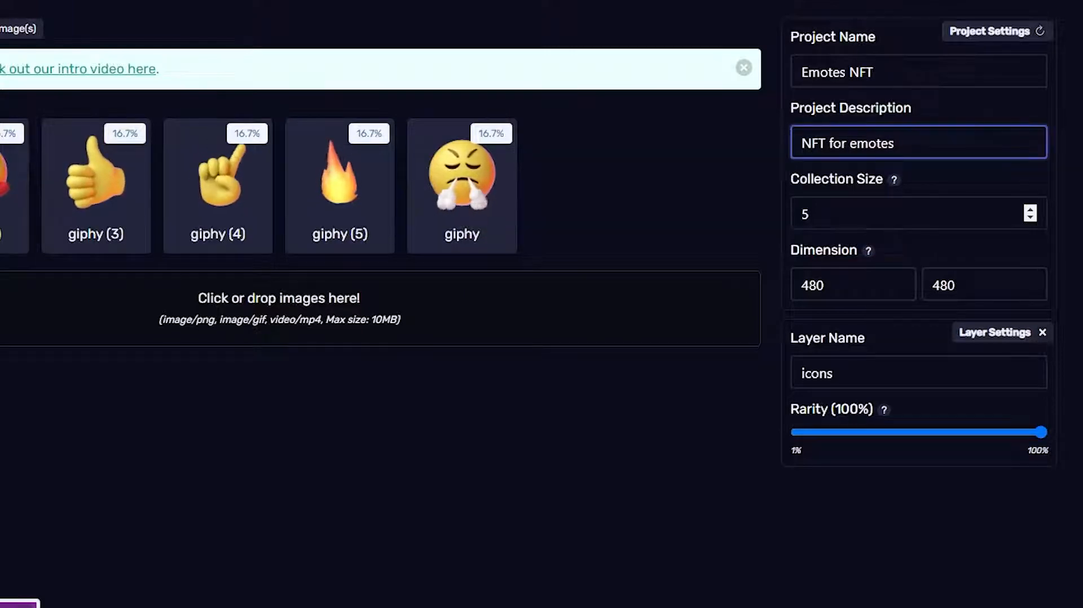
key("Tab")
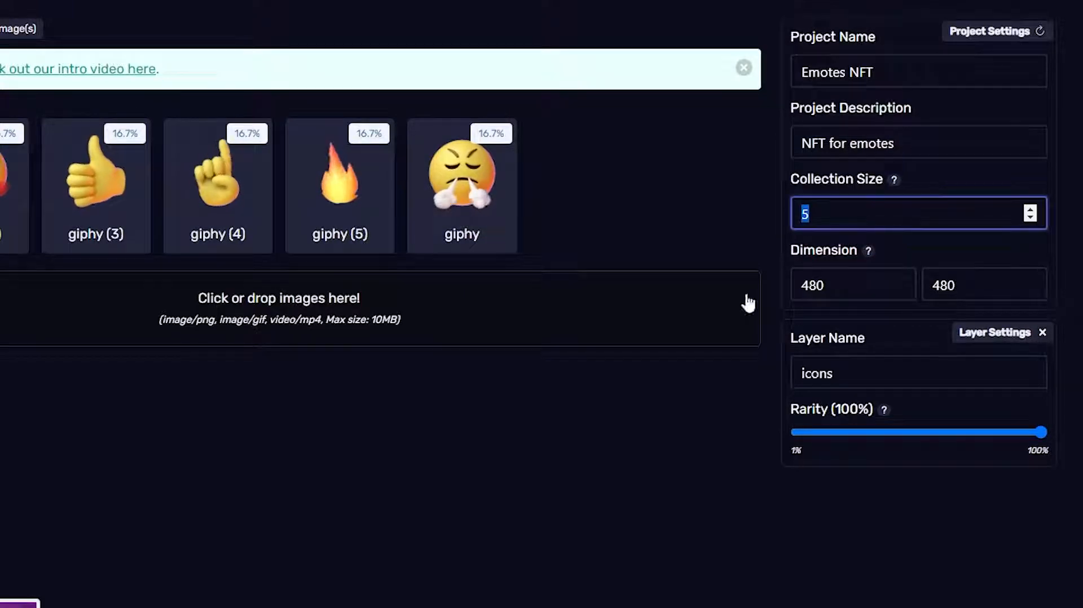
left_click(644, 462)
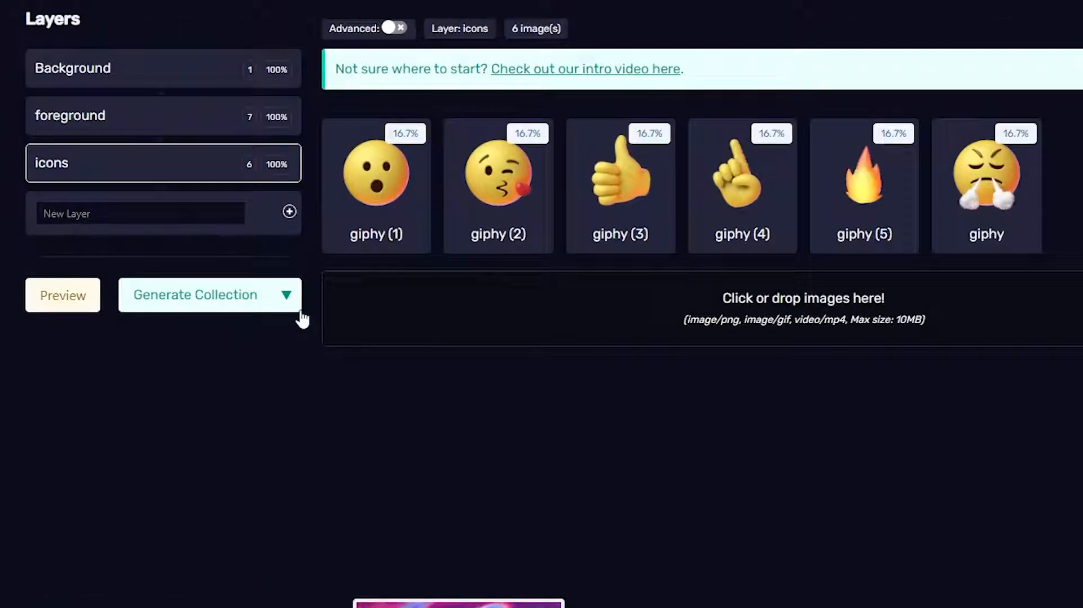
- Generate the collection and submit the e-mail address to download it as a zip file
left_click(286, 295)
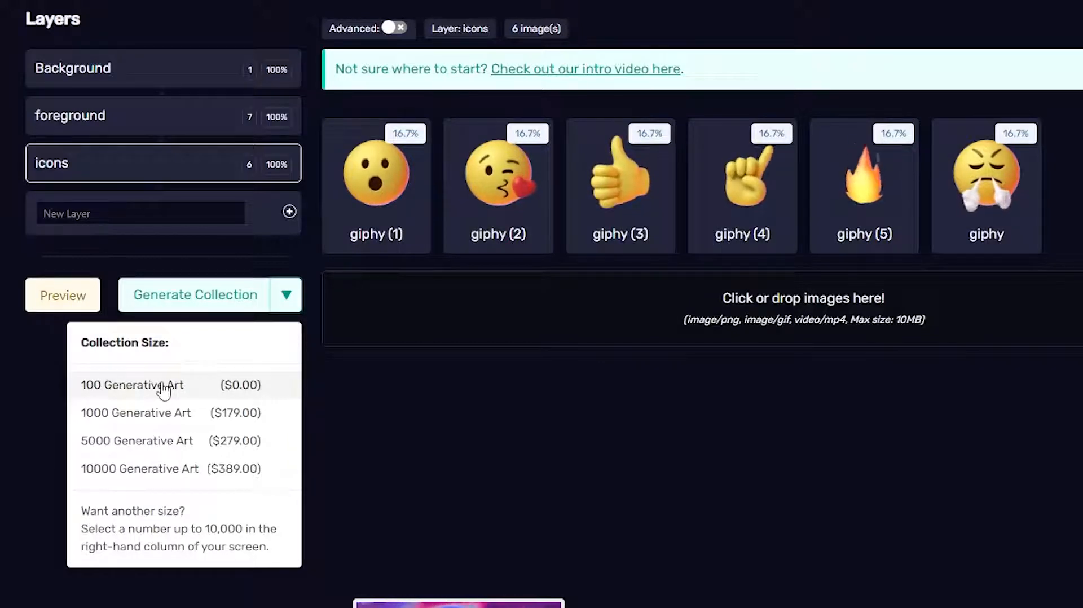
left_click(205, 307)
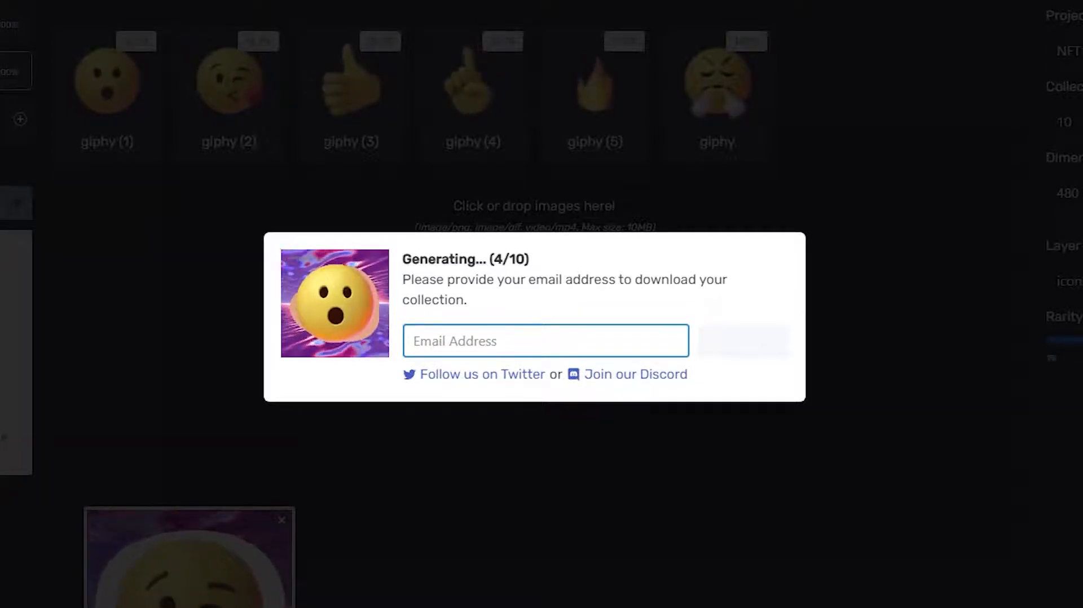
left_click(455, 341)
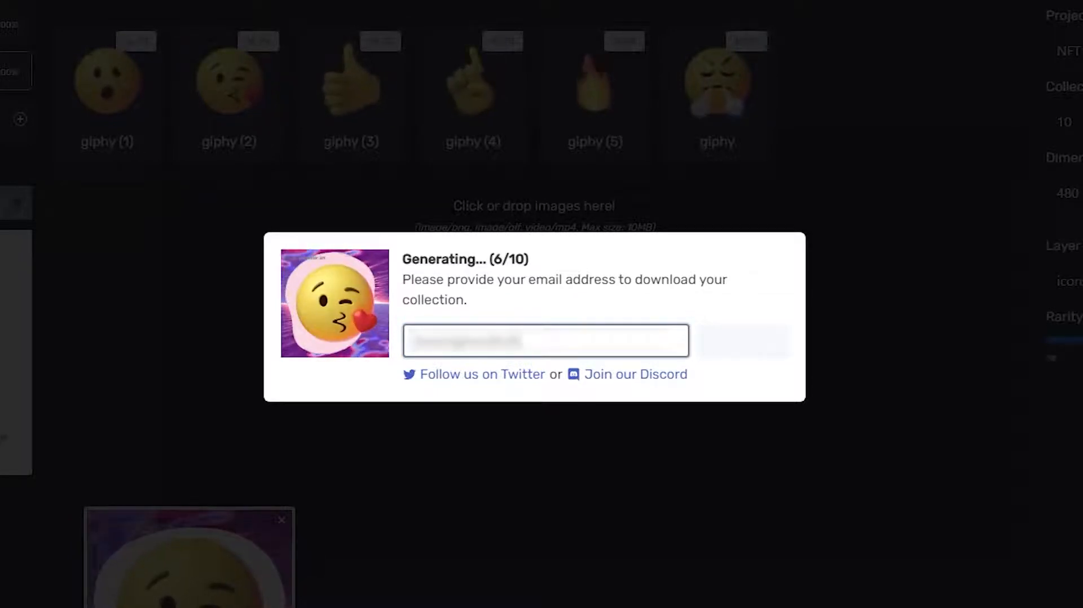
type("gmail")
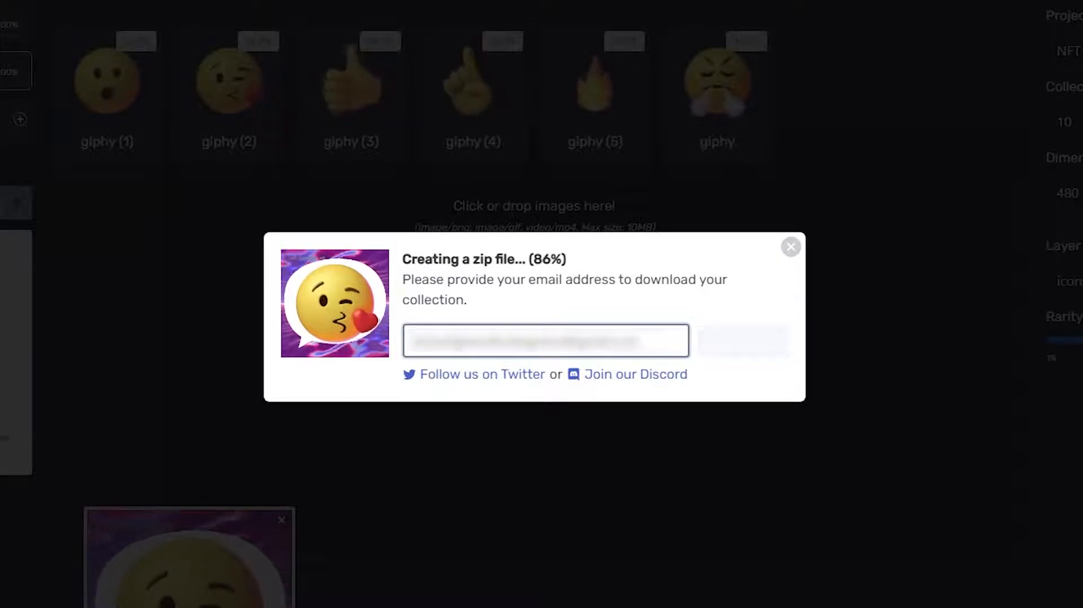
left_click(720, 342)
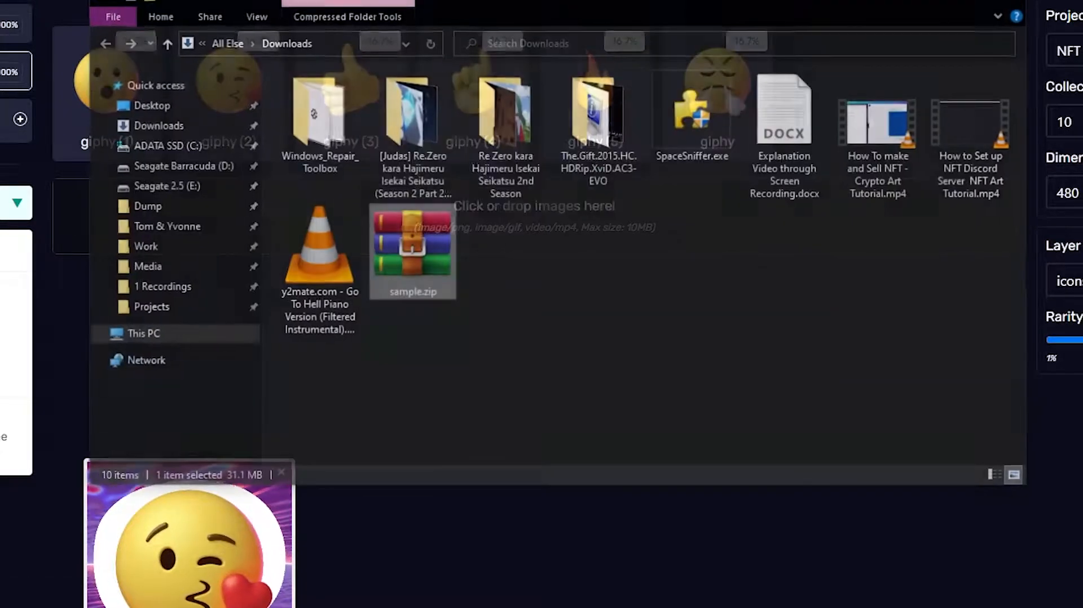
- Extract sample.zip directly into the Downloads folder and open the extracted assets folder
right_click(402, 242)
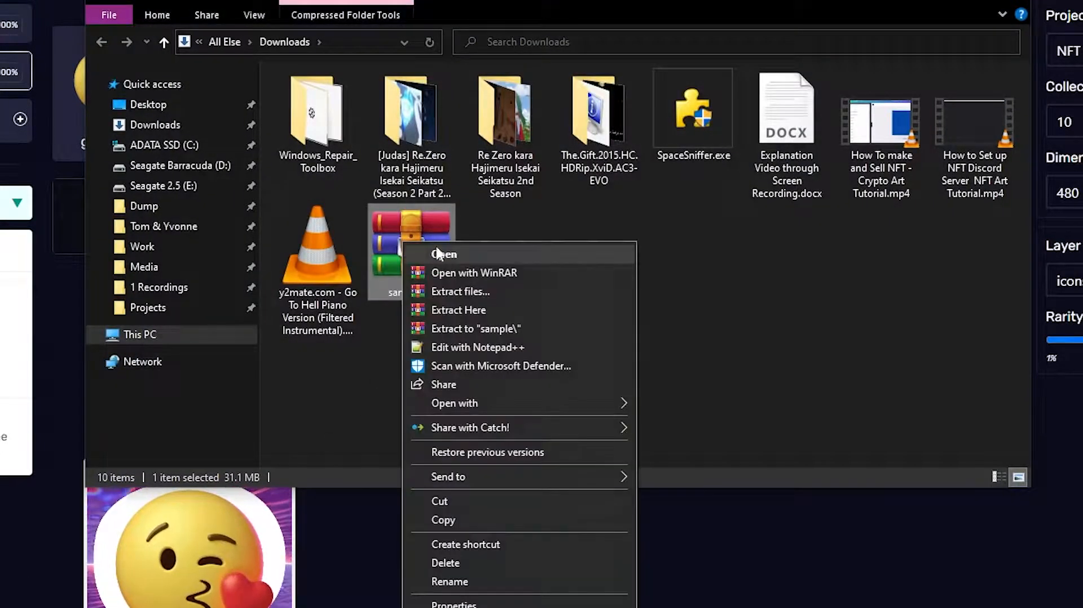
left_click(473, 309)
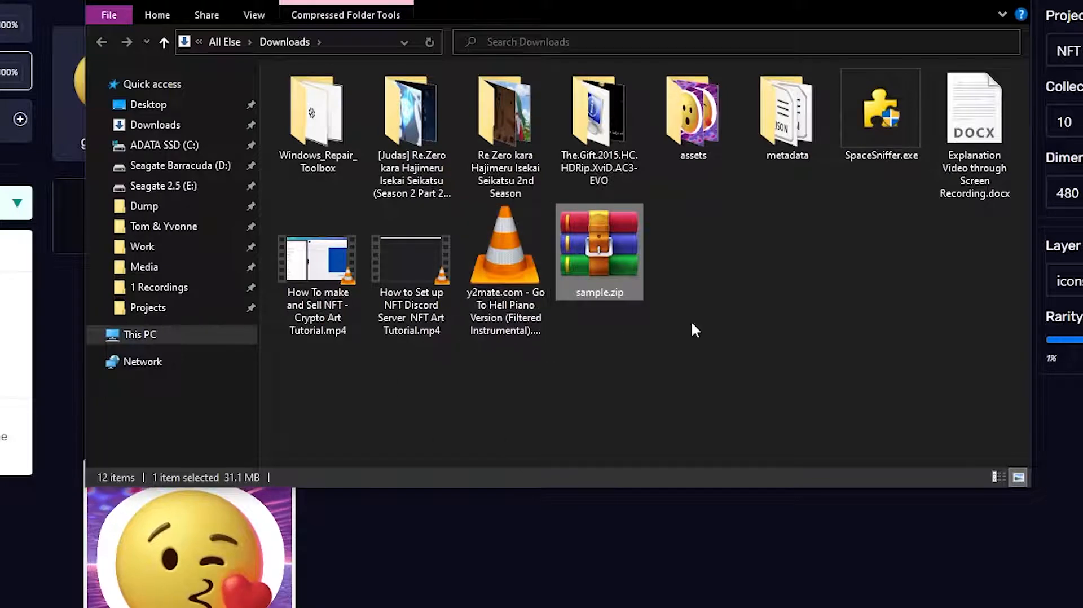
double_click(713, 150)
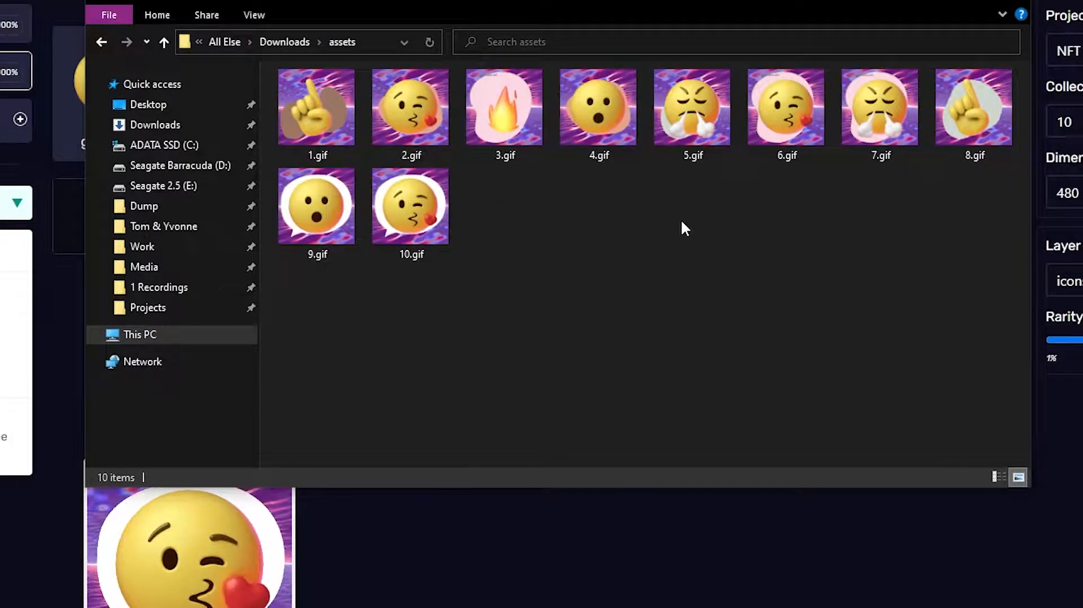
- Look through the first generated GIFs, 1.gif to 4.gif, and select all the files in the assets folder
left_click(338, 135)
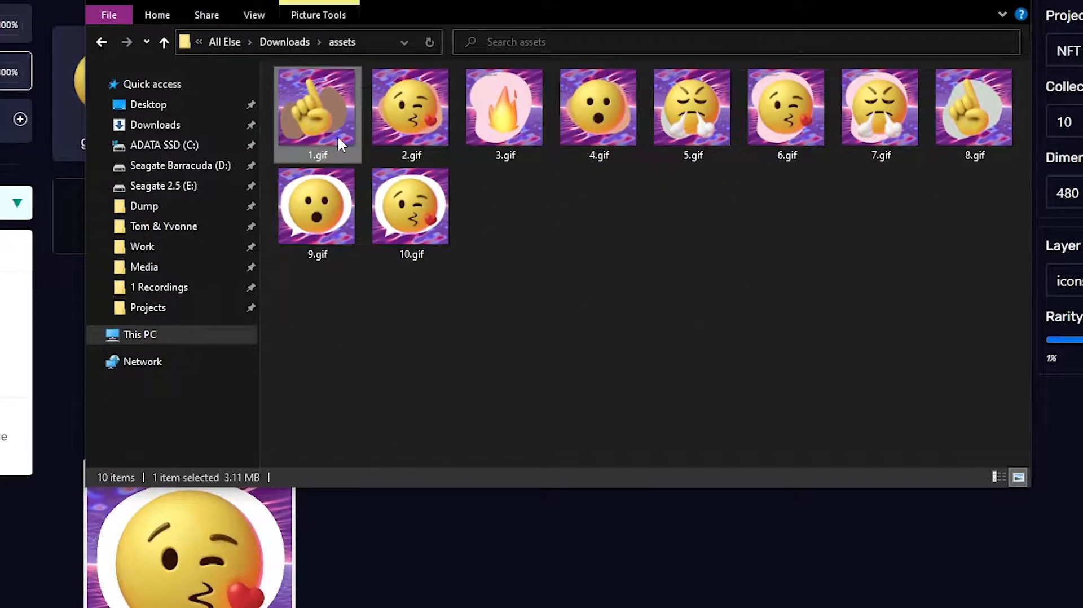
left_click(389, 135)
left_click(486, 124)
left_click(567, 120)
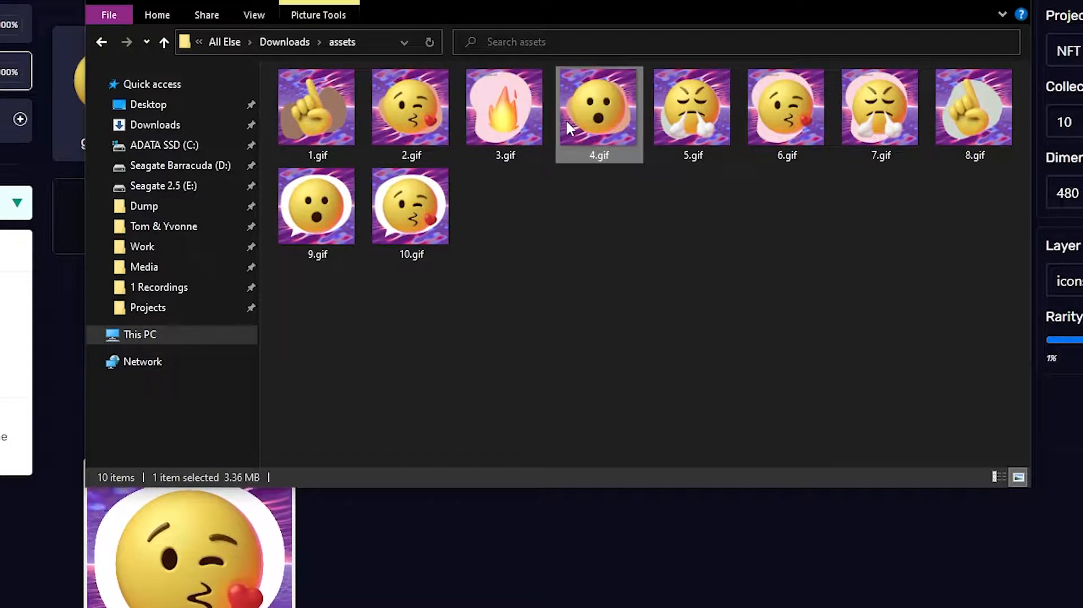
left_click(513, 275)
left_click_drag(301, 321, 979, 121)
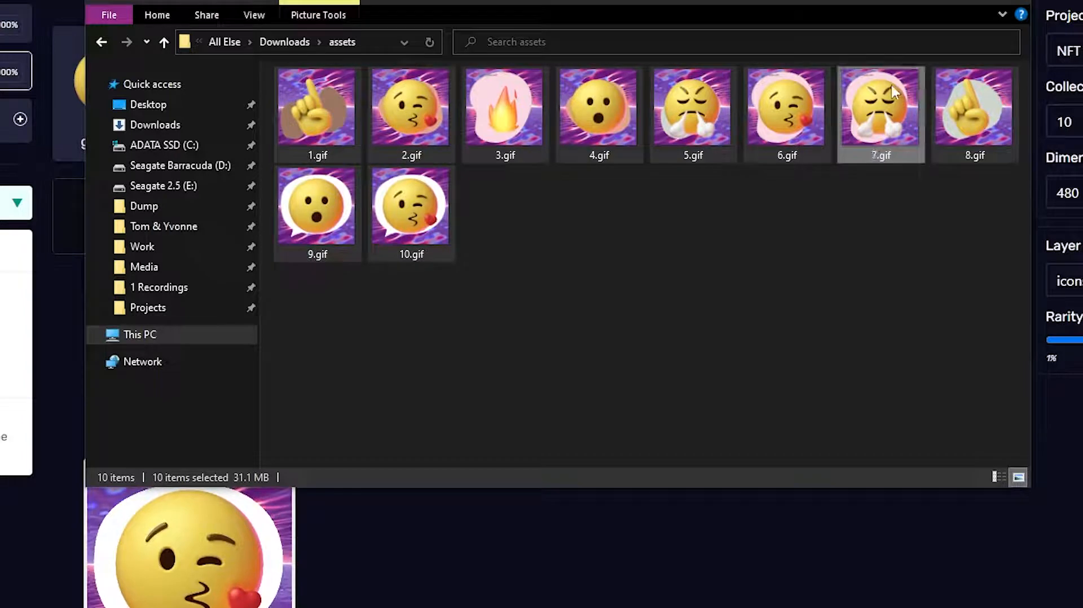
left_click_drag(0, 107, 477, 0)
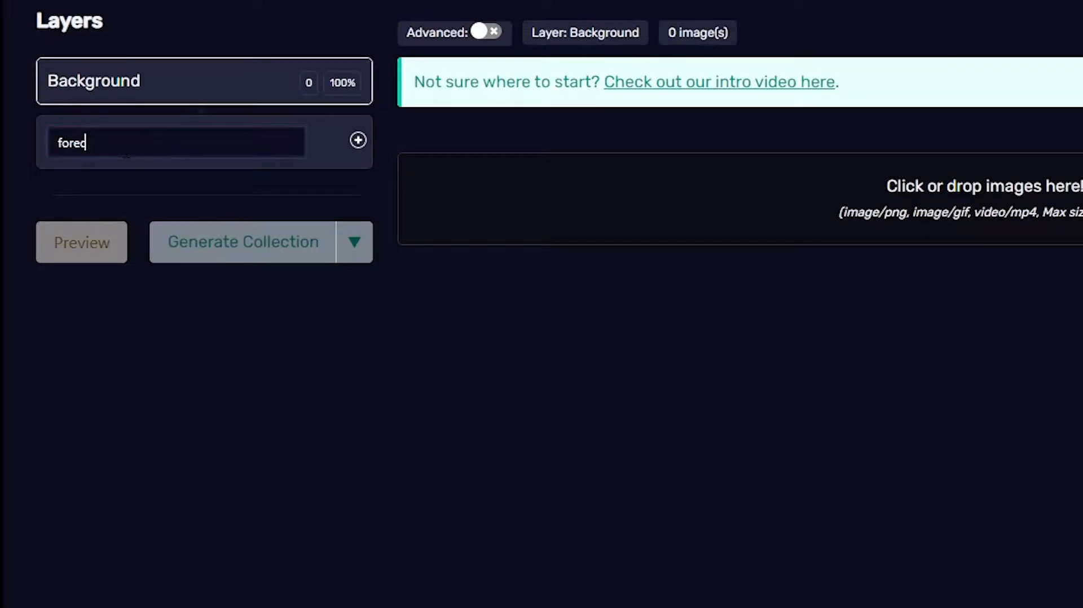
- Upload giphy.gif and giphy (1).gif to giphy (5).gif as the images of the icons layer
left_click(342, 201, "shift")
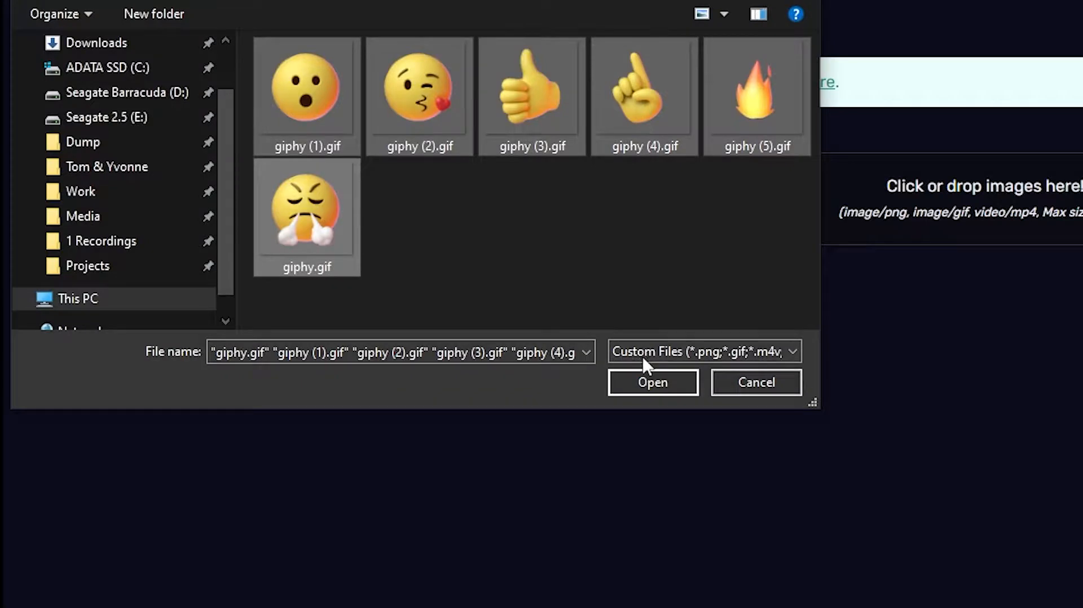
left_click(652, 388)
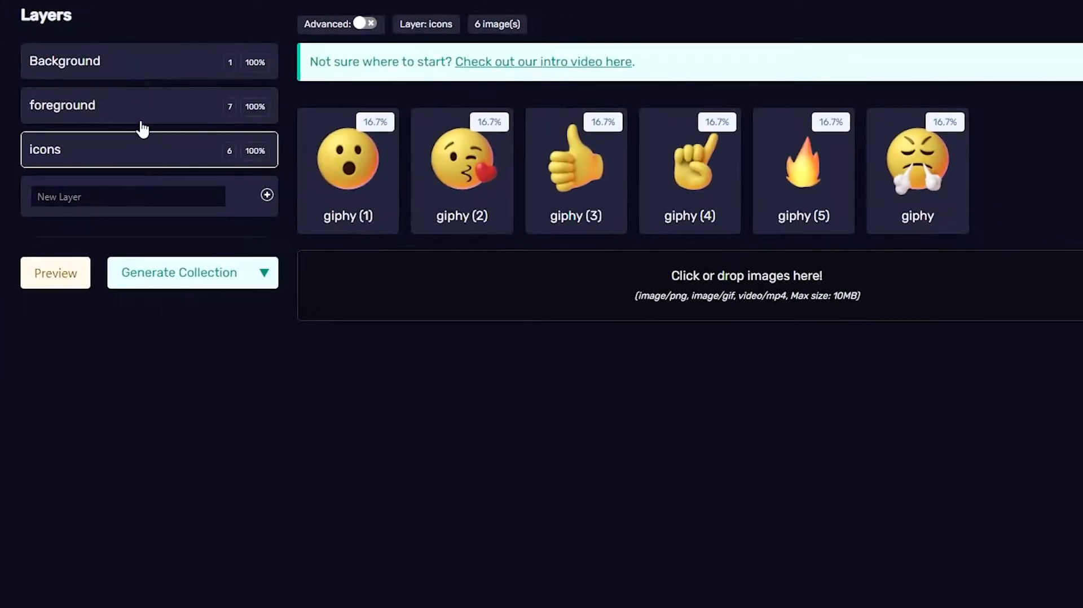
- Set the project name to Emotes NFT and the project description to NFT for emotes
left_click_drag(862, 71, 779, 61)
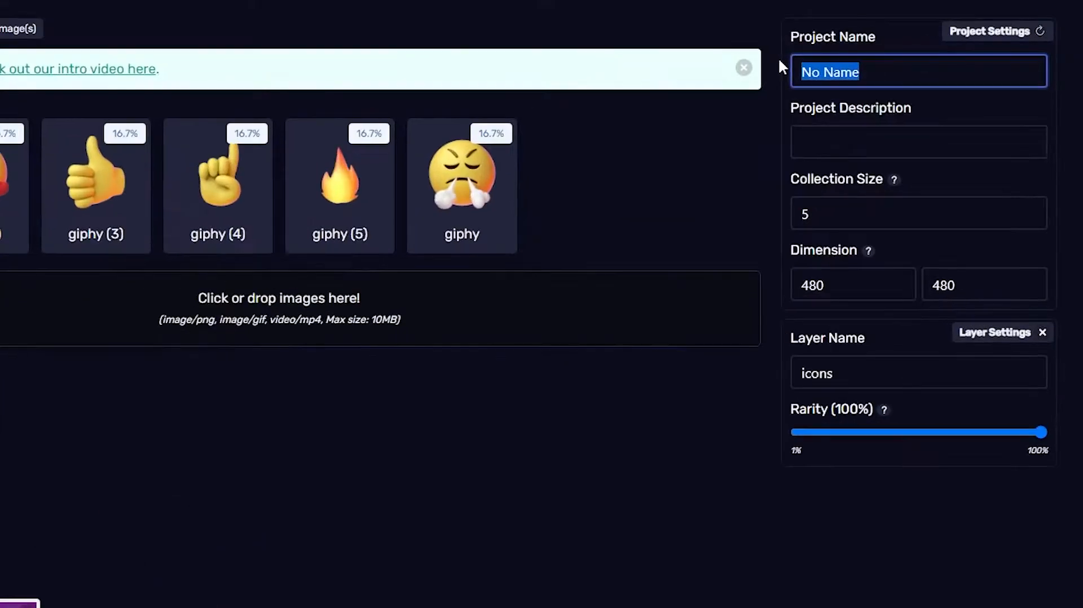
type("Emotes NFT")
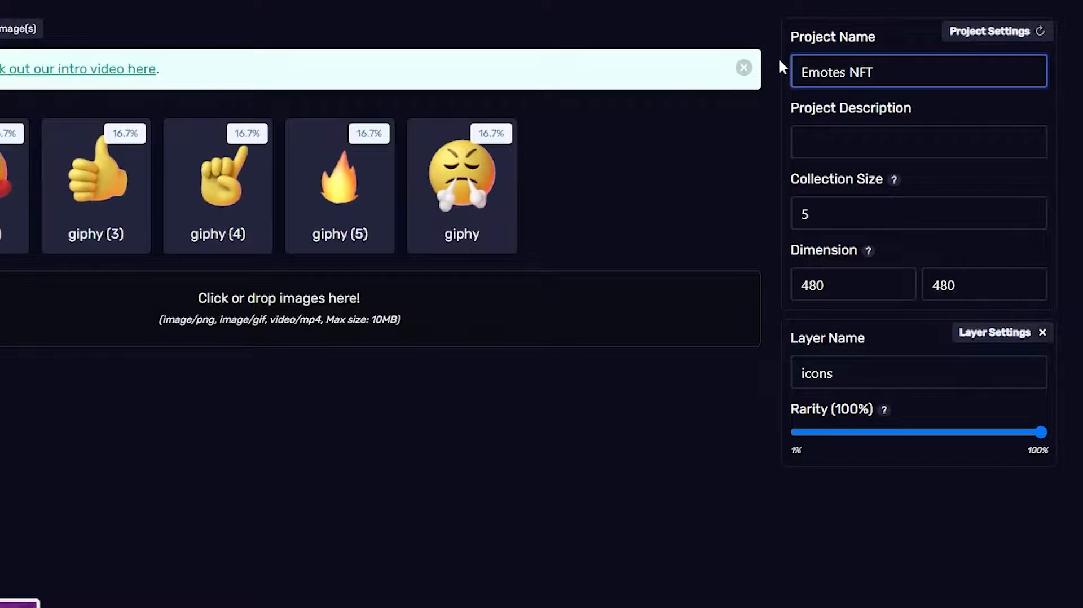
left_click(856, 139)
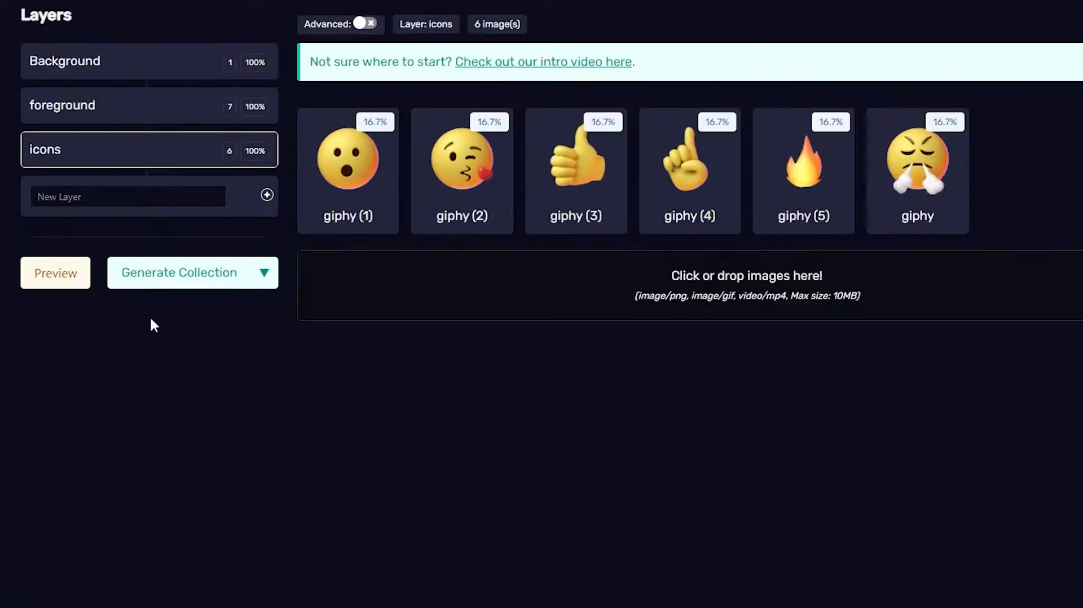
- Preview the combined layers and generate the collection with its size set to 10
left_click(62, 273)
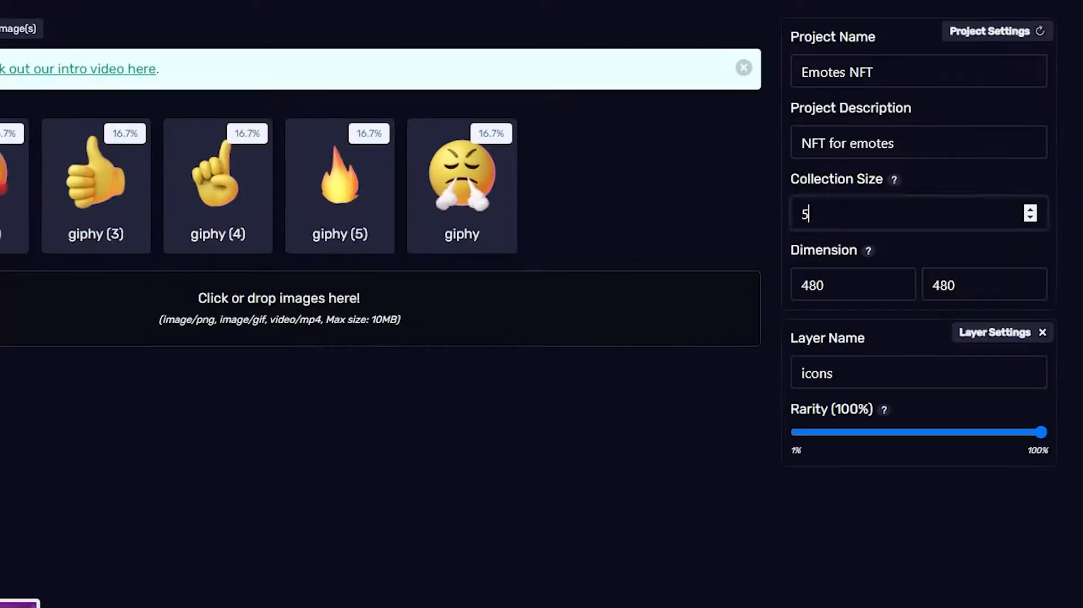
key("ctrl+a")
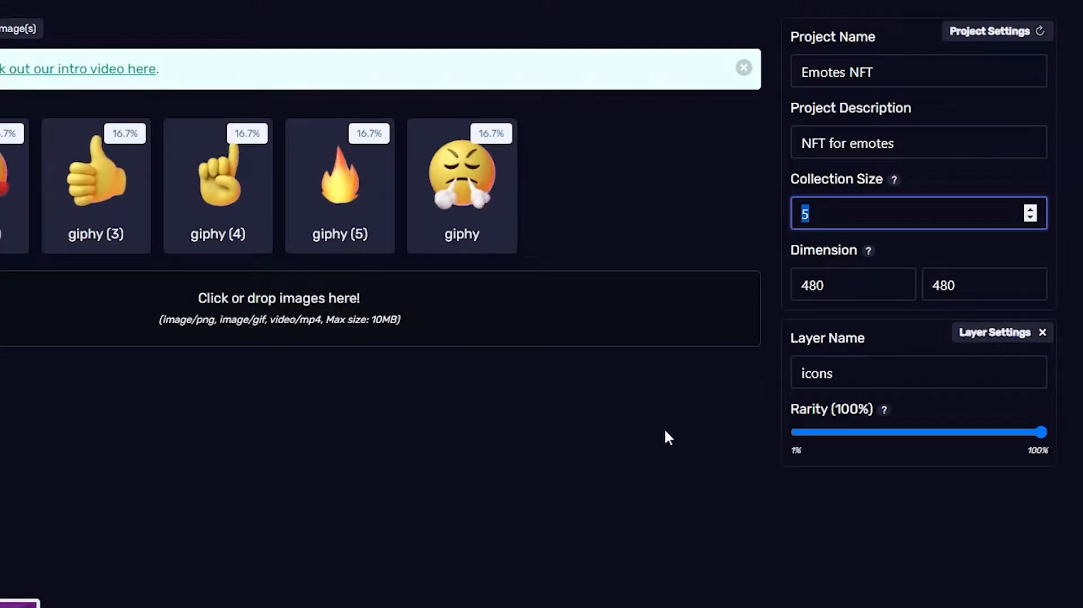
type("10")
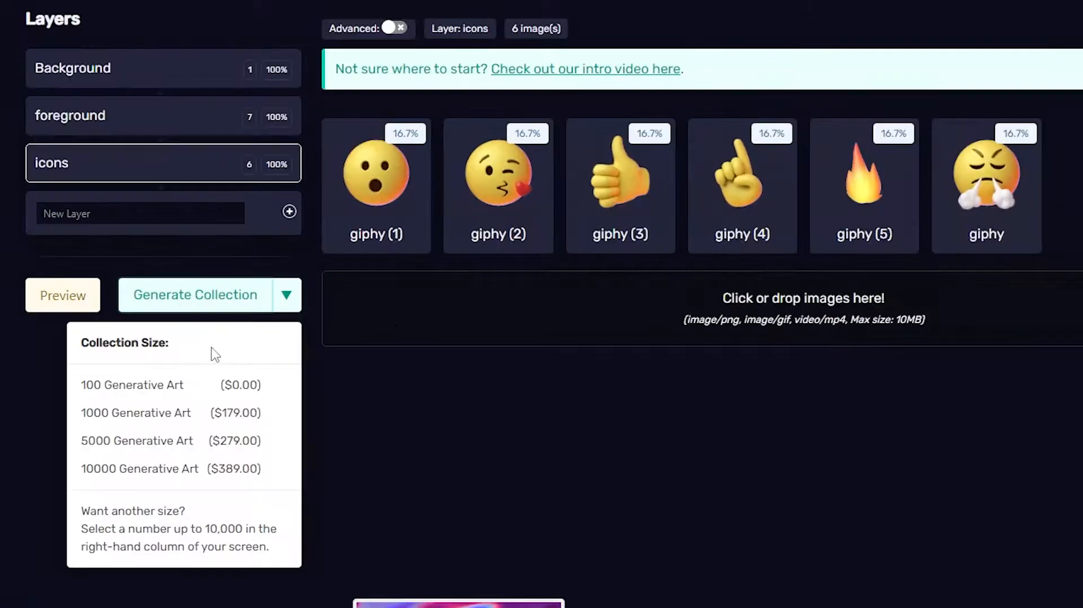
left_click(204, 297)
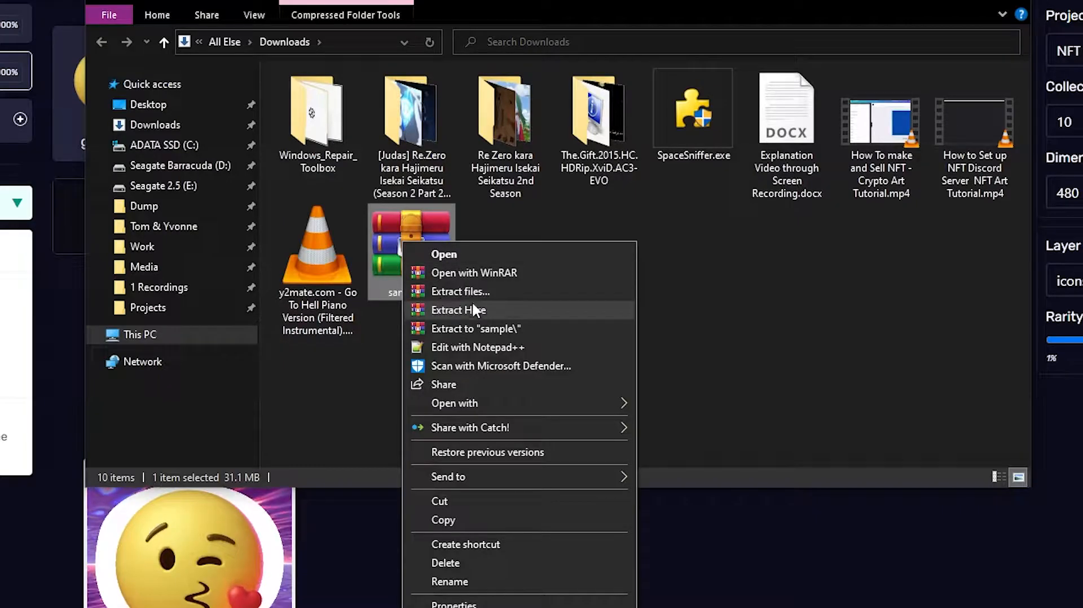
- Extract the downloaded sample.zip in place and open its assets folder
left_click(472, 309)
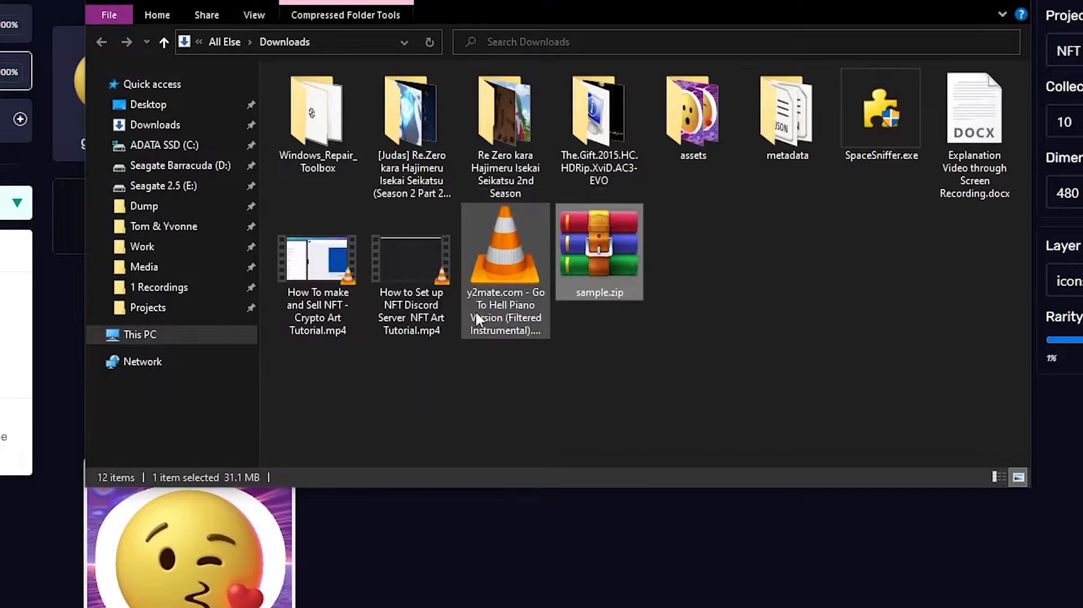
double_click(714, 152)
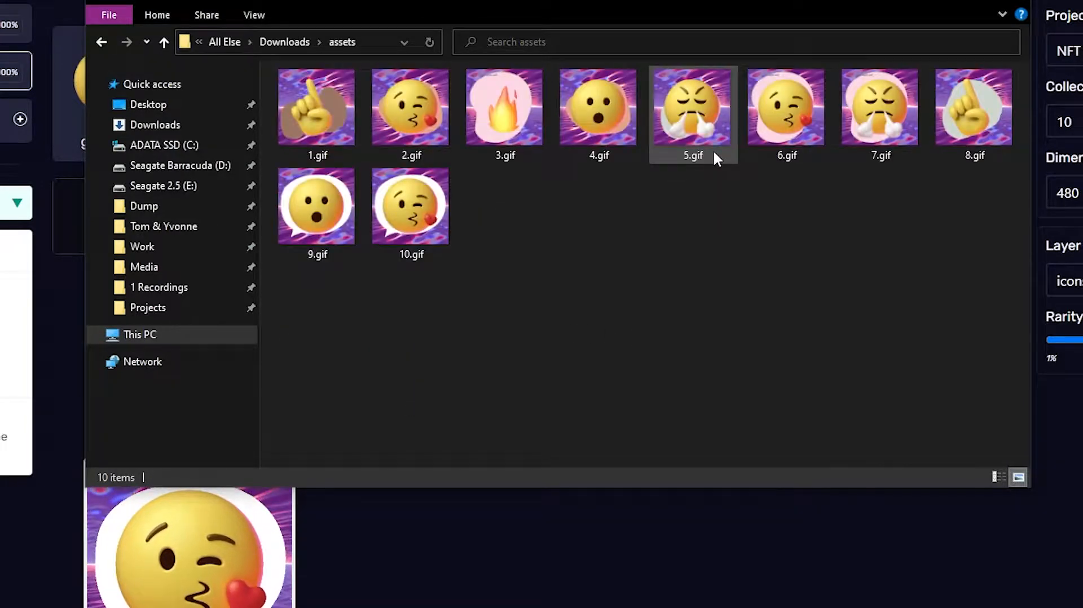
- Examine the generated emote GIFs one by one from 1.gif to 4.gif, then select the whole set
left_click(337, 135)
left_click(395, 129)
left_click(486, 124)
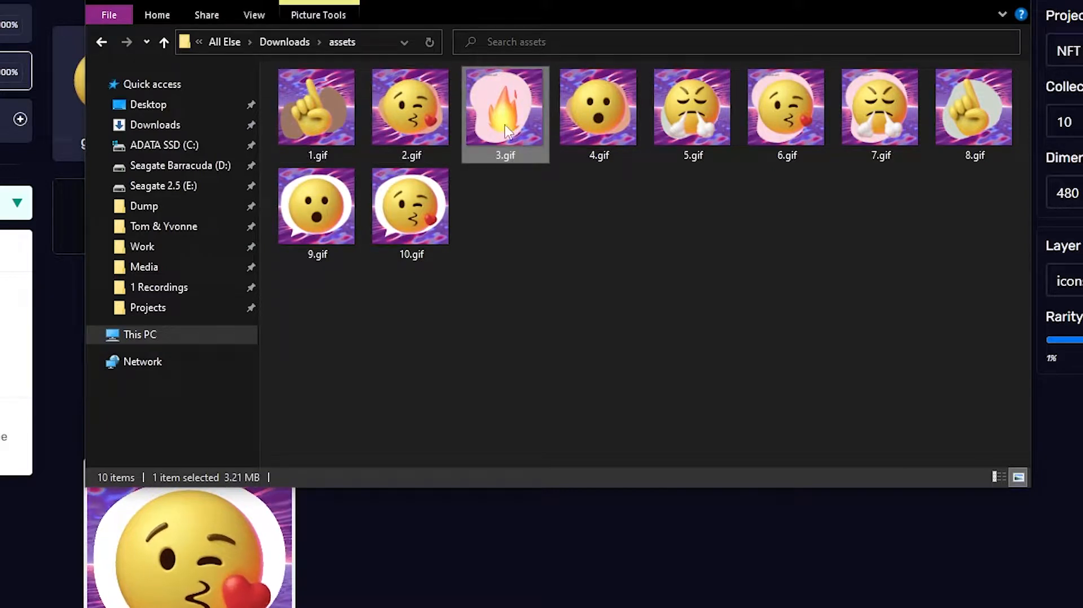
left_click(566, 119)
left_click(591, 249)
left_click_drag(298, 314, 976, 116)
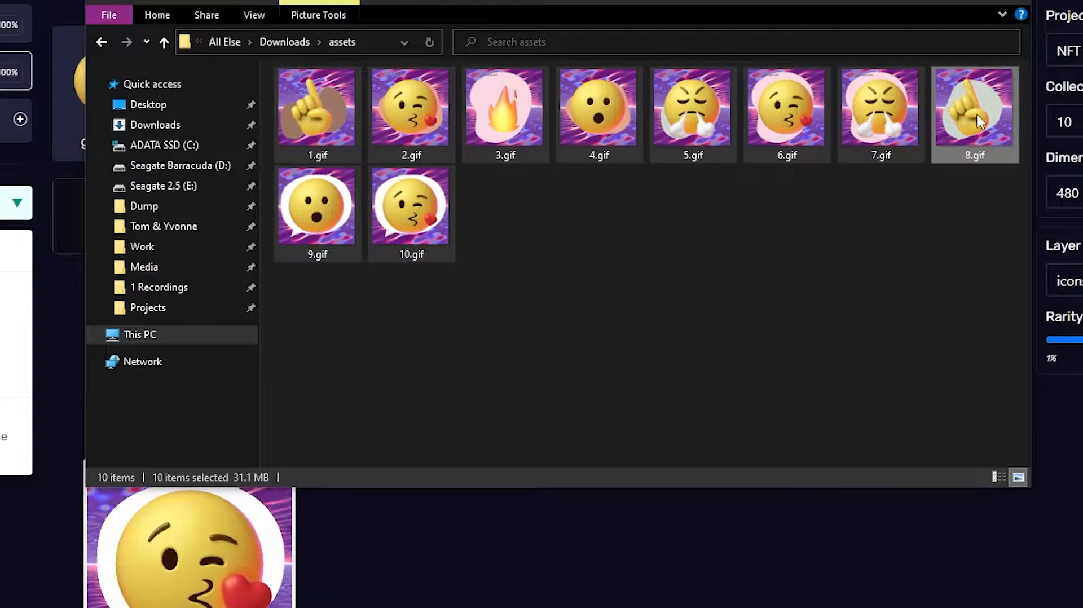